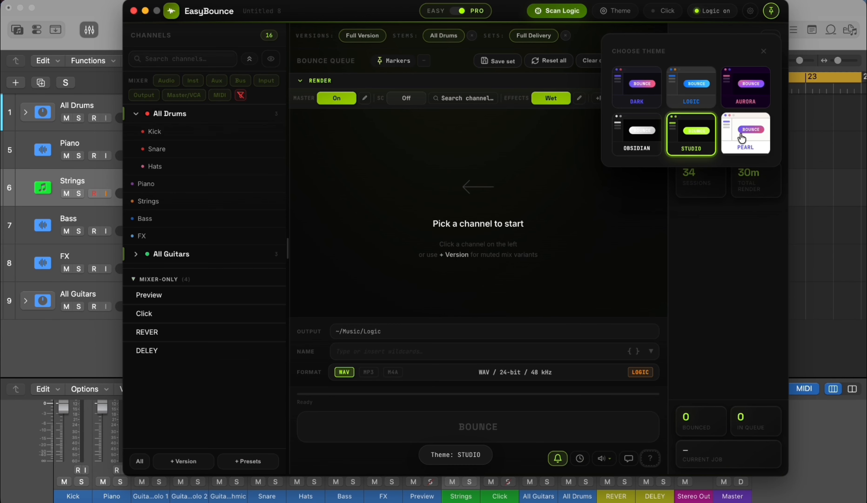
Preview the Pearl theme, set the interface theme to Dark and close the theme chooser.
{"action": "left_click", "coordinate": [745, 138]}
{"action": "left_click", "coordinate": [640, 84]}
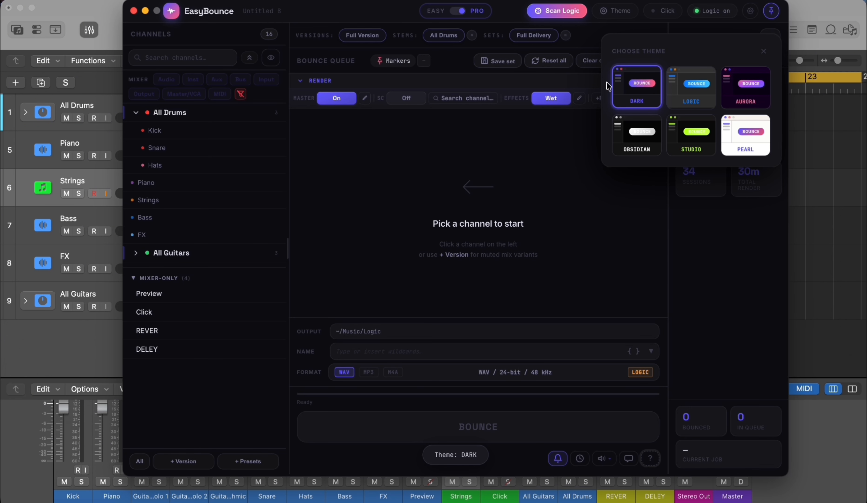
{"action": "left_click", "coordinate": [532, 202]}
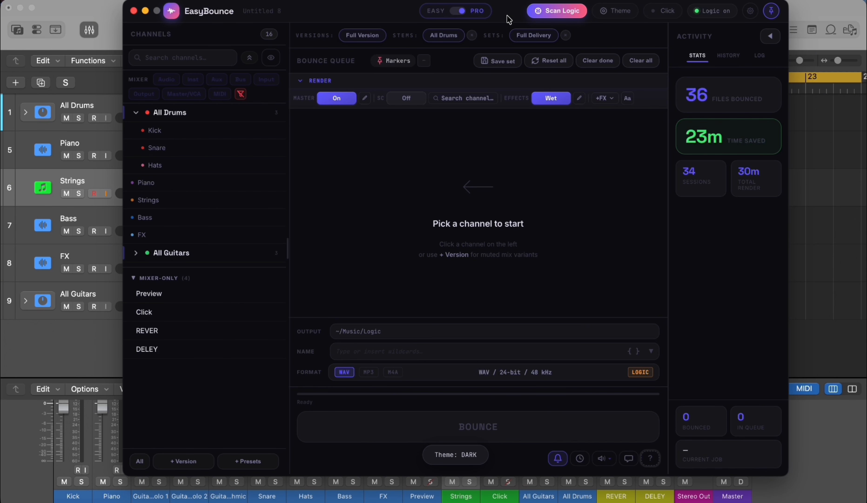
Move the window down to uncover Logic's transport, toggle the metronome click on and off, and move the window back up.
{"action": "left_click_drag", "start_coordinate": [507, 19], "coordinate": [507, 100]}
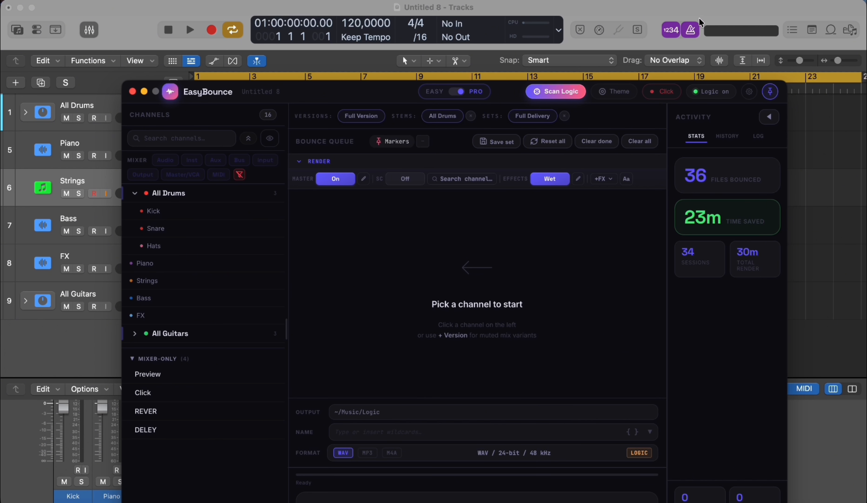
{"action": "left_click", "coordinate": [661, 100]}
{"action": "left_click", "coordinate": [668, 95]}
{"action": "left_click_drag", "start_coordinate": [506, 94], "coordinate": [500, 29]}
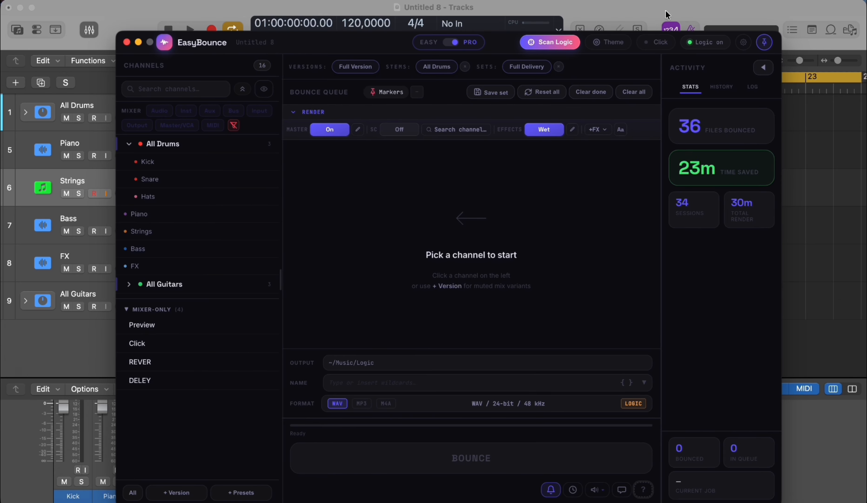
Return from Logic to EasyBounce and review the Hotkeys and Rename Memory sections of its settings.
{"action": "left_click", "coordinate": [821, 10]}
{"action": "left_click", "coordinate": [750, 502]}
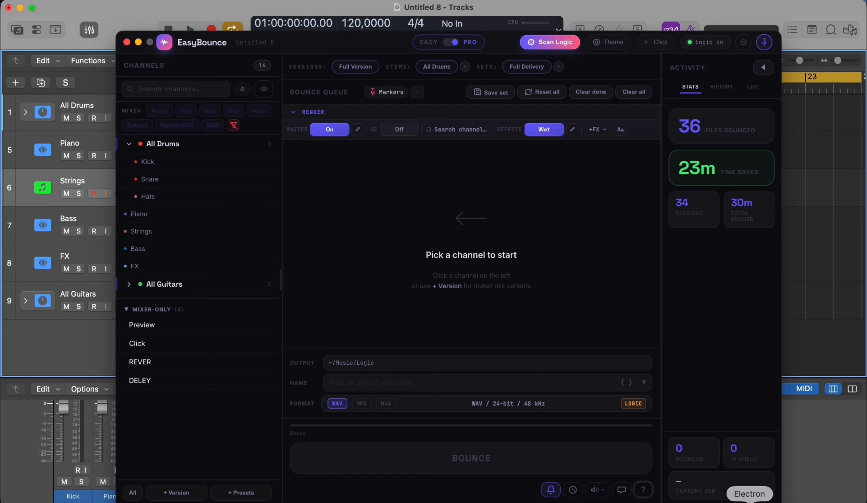
{"action": "left_click", "coordinate": [744, 42]}
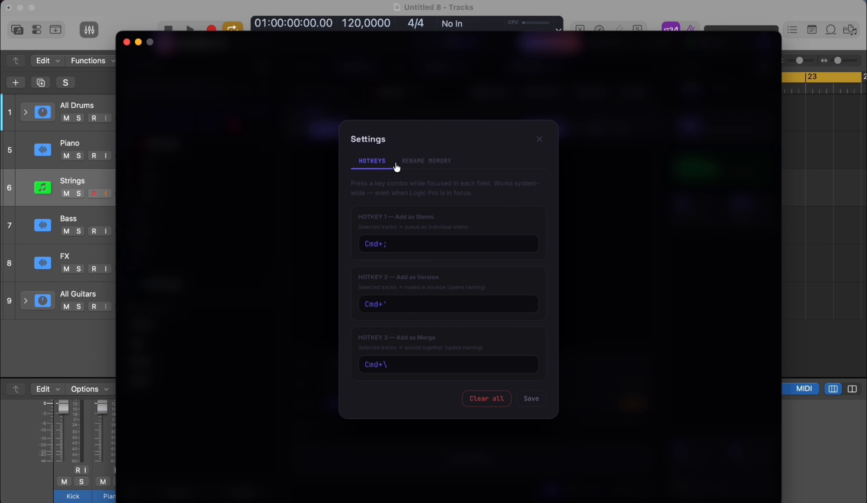
{"action": "left_click", "coordinate": [419, 162]}
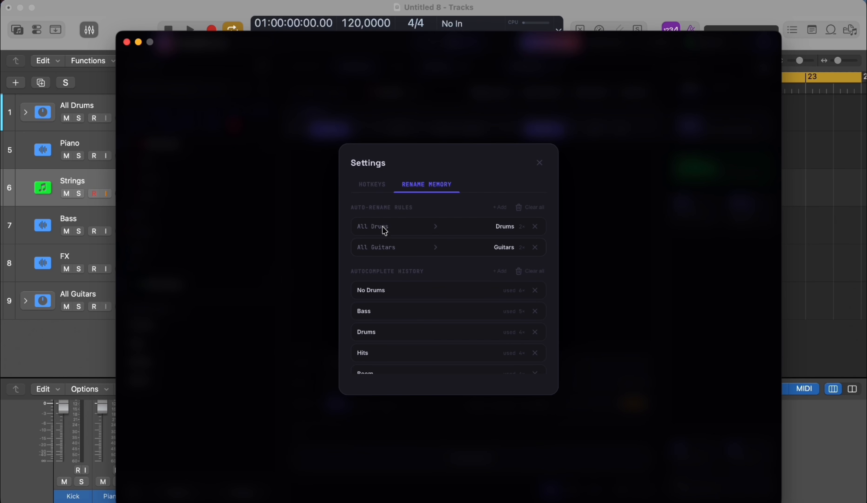
Try to save a blank auto-rename rule in Rename Memory and close the settings.
{"action": "left_click_drag", "start_coordinate": [322, 42], "coordinate": [372, 23]}
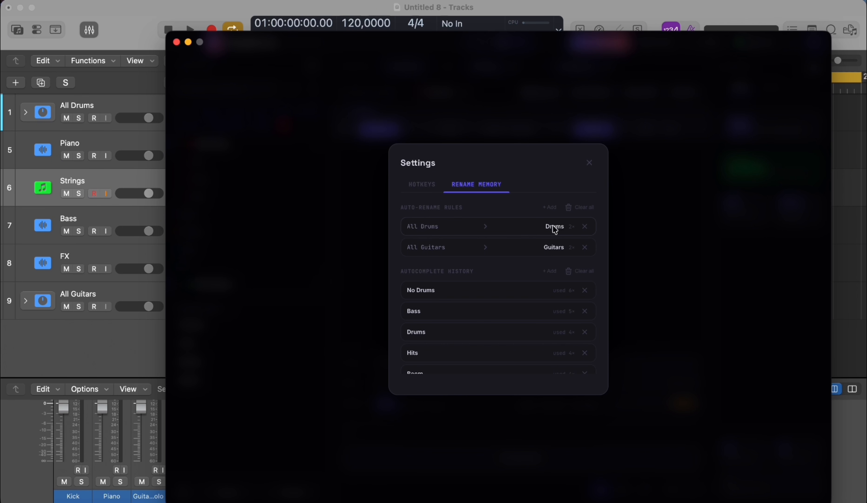
{"action": "left_click", "coordinate": [550, 207]}
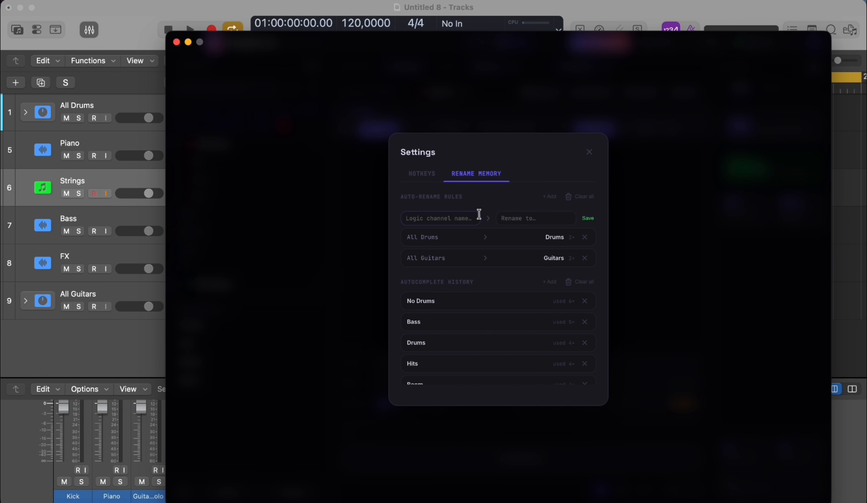
{"action": "left_click", "coordinate": [588, 218]}
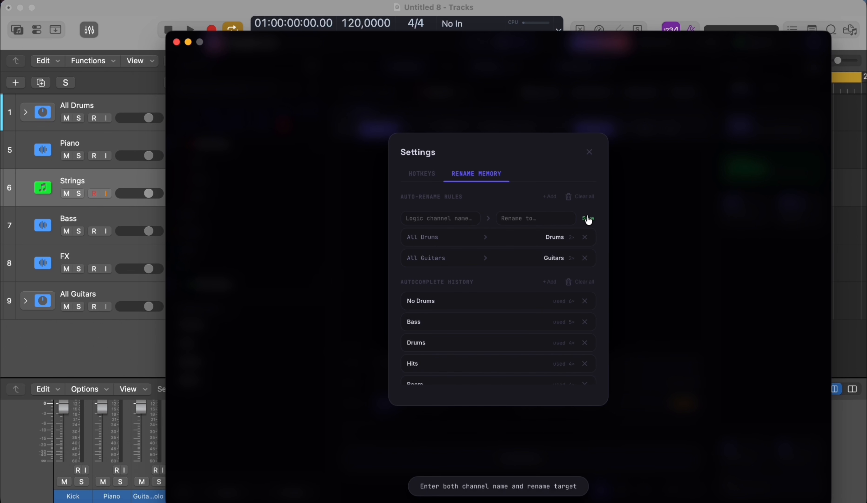
{"action": "left_click", "coordinate": [589, 153]}
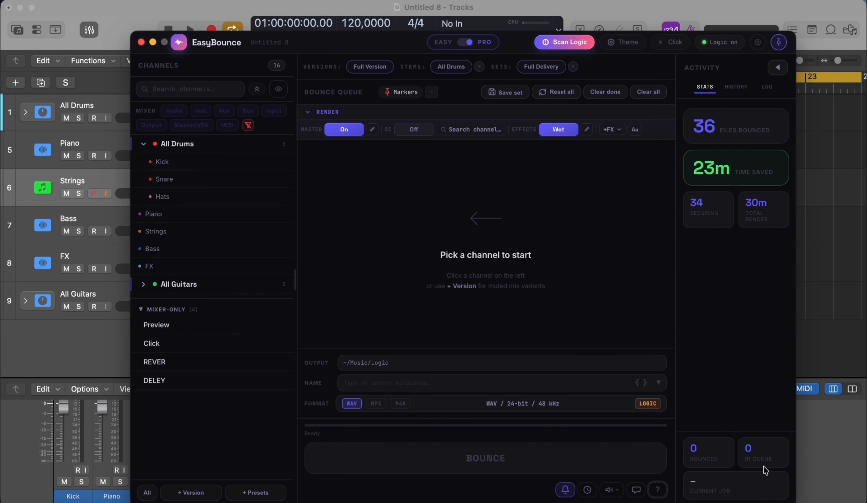
Add the Piano channel to the bounce queue as a stem and remove it again.
{"action": "left_click", "coordinate": [180, 215]}
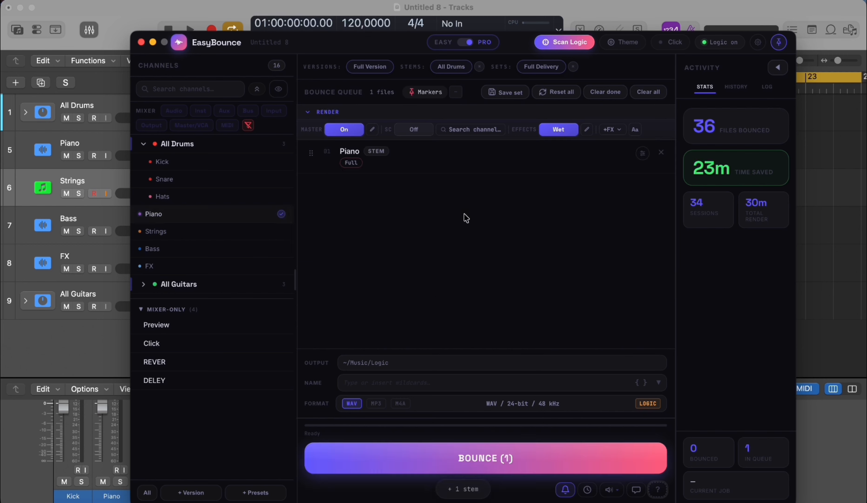
{"action": "left_click", "coordinate": [661, 153]}
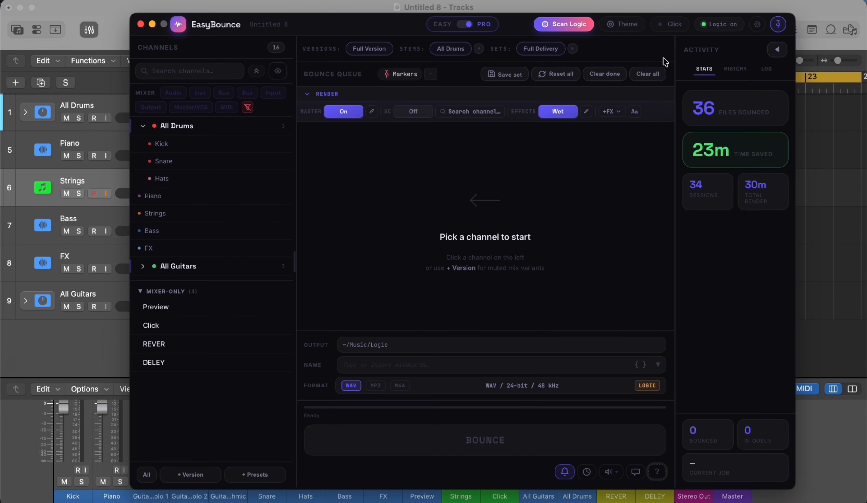
Restore a past Untitled 7 session from the activity history and remove its No Drums mix from the bounce queue.
{"action": "left_click", "coordinate": [734, 69]}
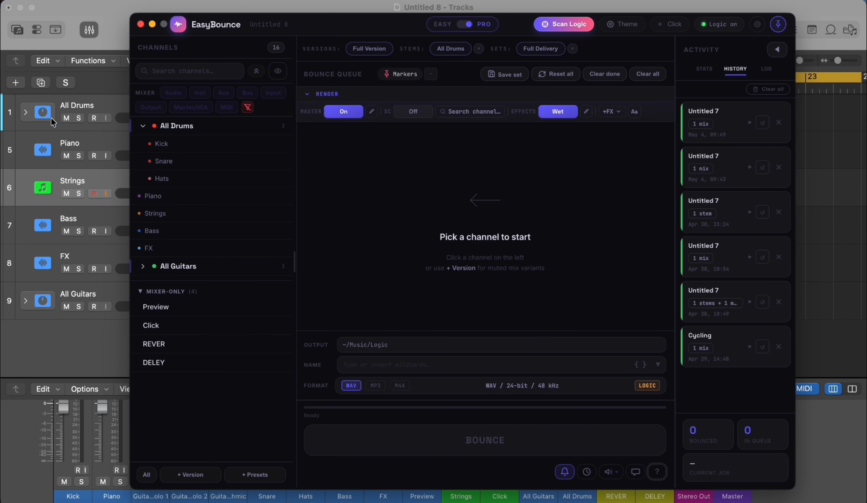
{"action": "left_click", "coordinate": [763, 301]}
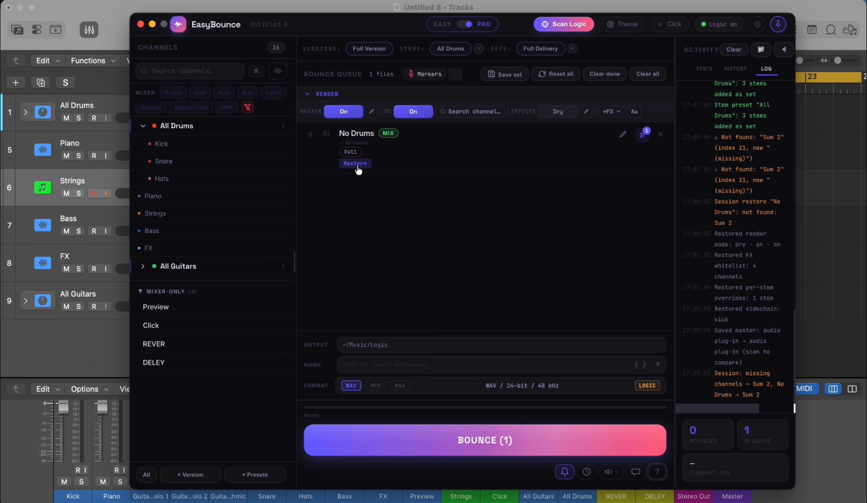
{"action": "left_click", "coordinate": [735, 68]}
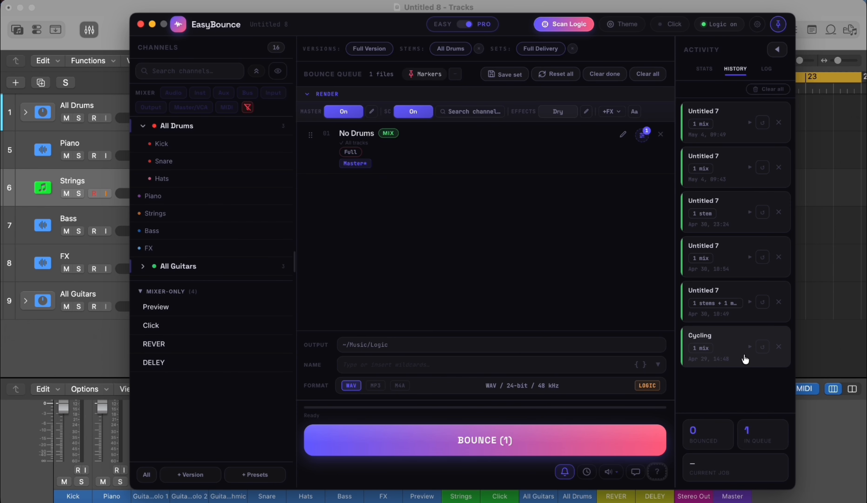
{"action": "left_click", "coordinate": [660, 135]}
Expand several Untitled 7 history entries to examine their render settings and bounced items.
{"action": "left_click", "coordinate": [746, 127]}
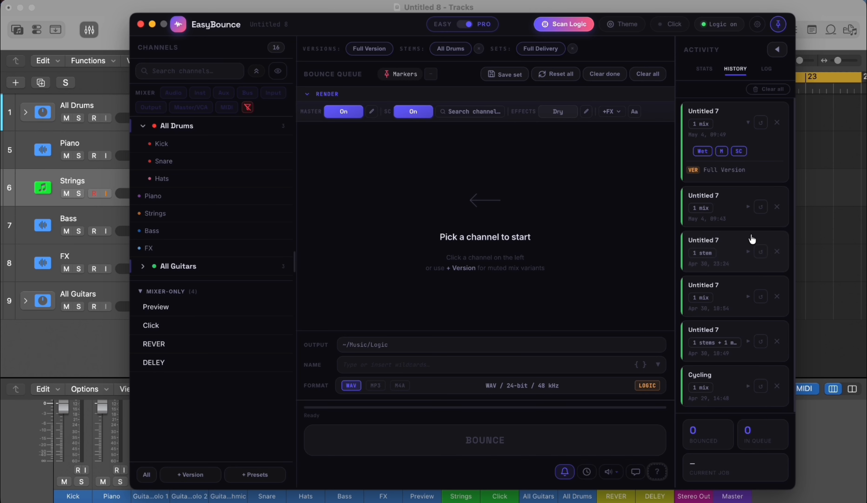
{"action": "left_click", "coordinate": [747, 253]}
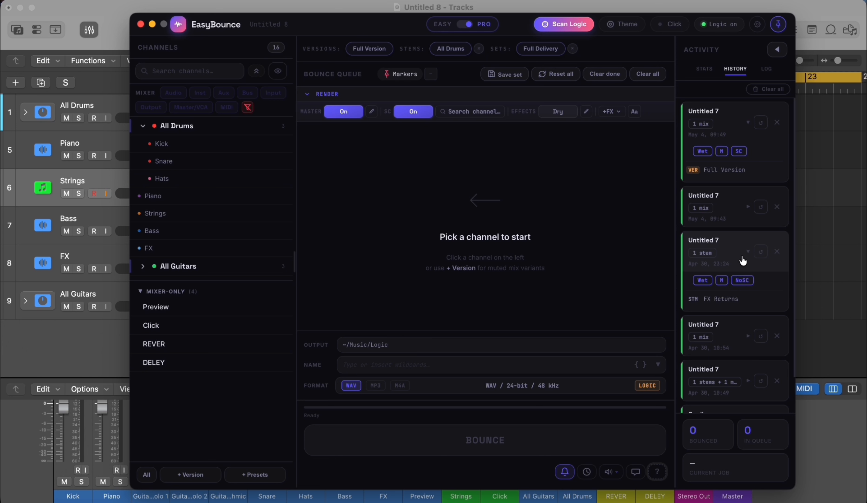
{"action": "left_click", "coordinate": [749, 253]}
{"action": "left_click", "coordinate": [748, 298]}
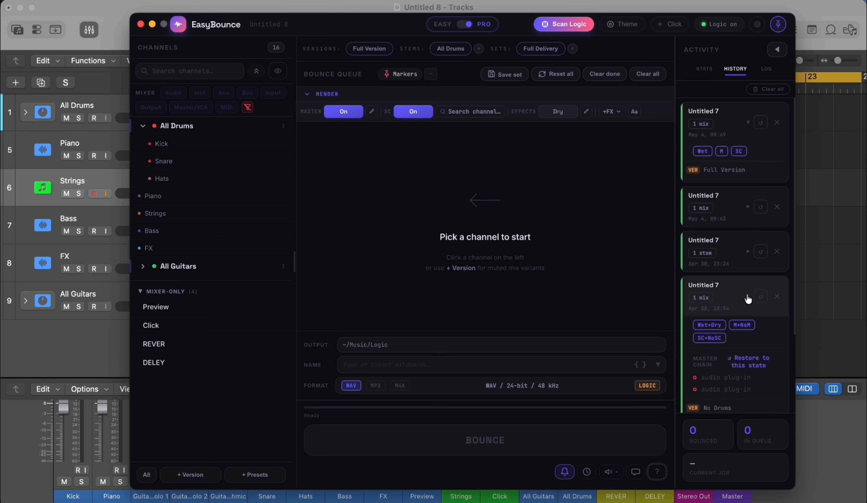
{"action": "left_click", "coordinate": [747, 298]}
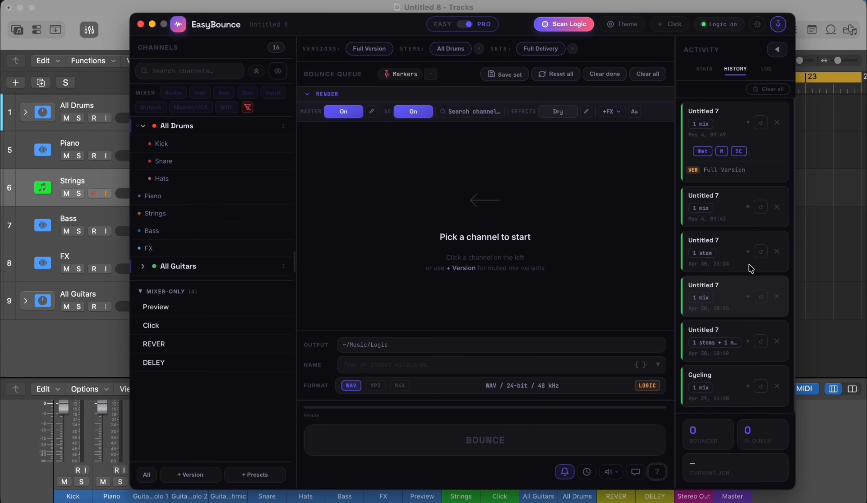
Read through the activity log from its first entry to its latest.
{"action": "left_click", "coordinate": [768, 68]}
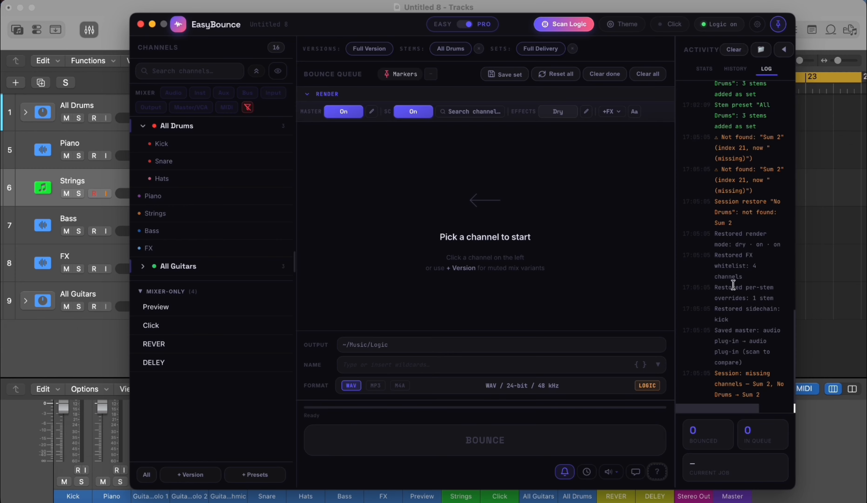
{"action": "scroll", "coordinate": [747, 186], "scroll_direction": "up", "scroll_amount": 20}
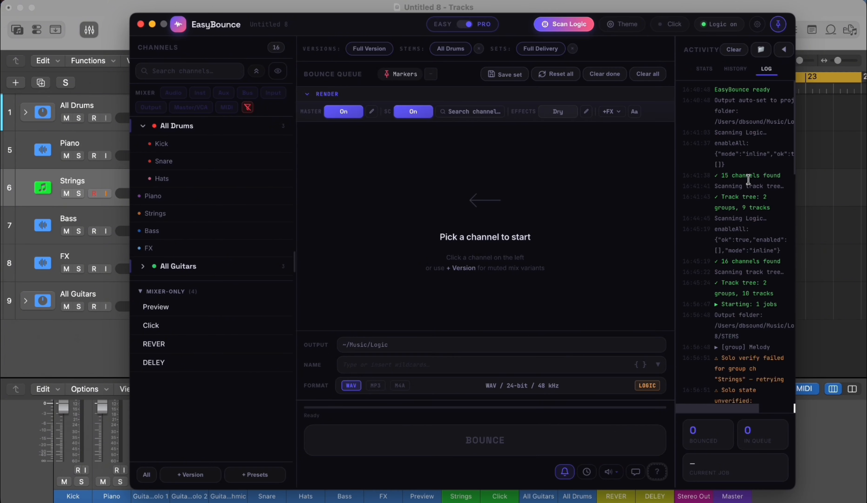
{"action": "scroll", "coordinate": [714, 222], "scroll_direction": "down", "scroll_amount": 20}
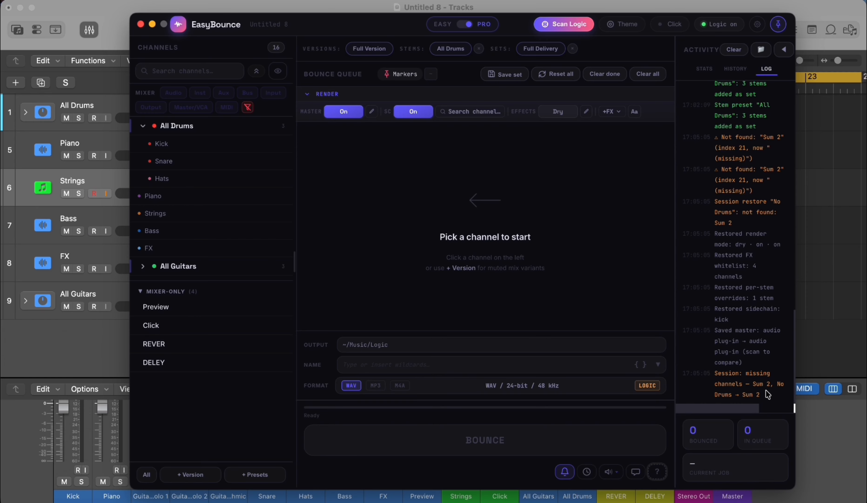
Copy the session restore entries from the log into the Bug Report description and close the feedback form without sending.
{"action": "left_click_drag", "start_coordinate": [764, 392], "coordinate": [691, 152]}
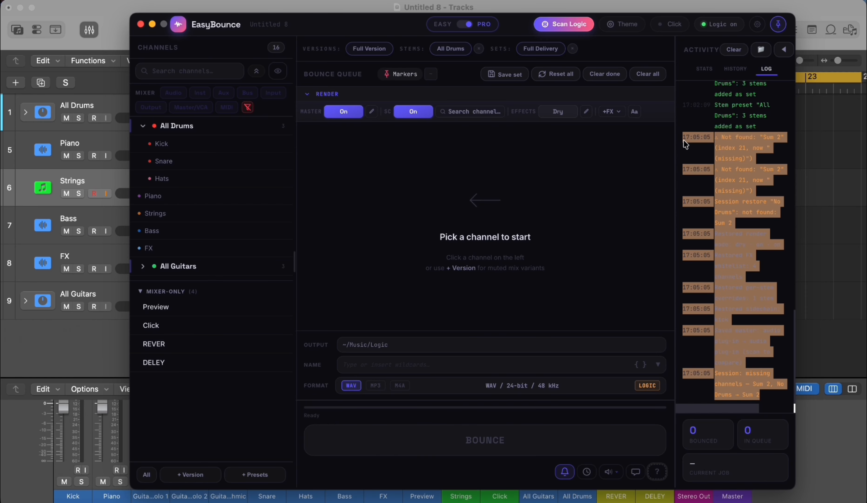
{"action": "left_click", "coordinate": [636, 471]}
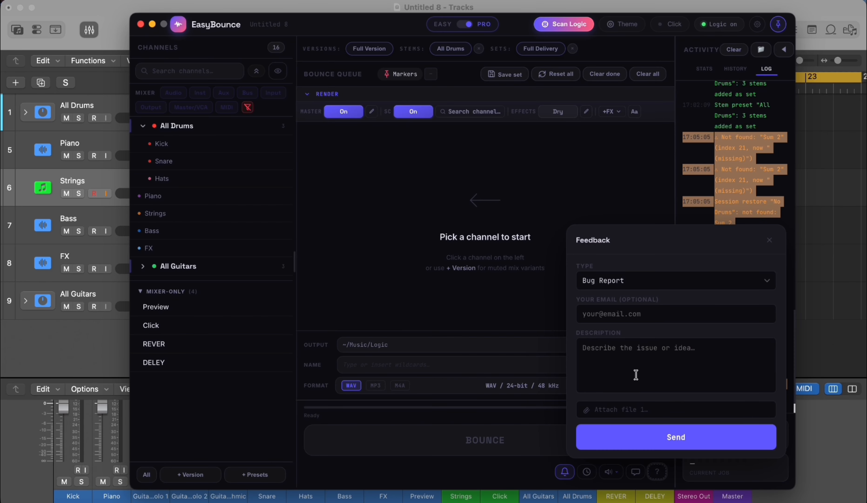
{"action": "left_click", "coordinate": [639, 356]}
{"action": "key", "text": "super+v"}
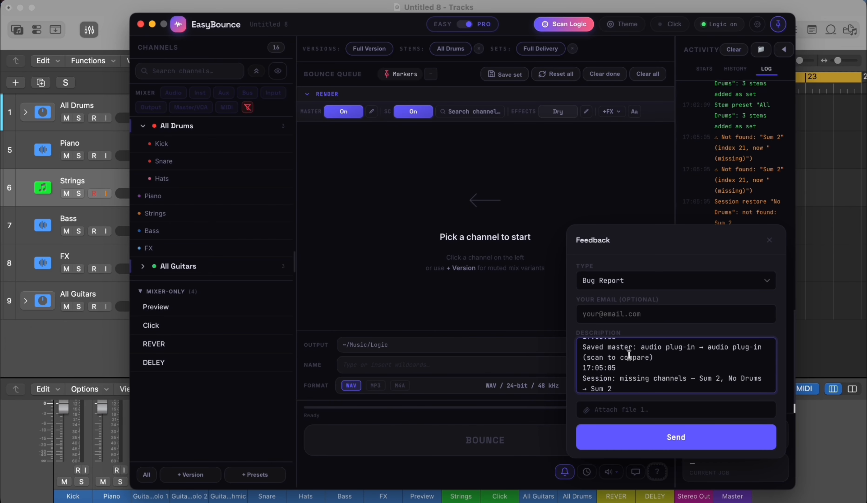
{"action": "scroll", "coordinate": [639, 356], "scroll_direction": "up", "scroll_amount": 5}
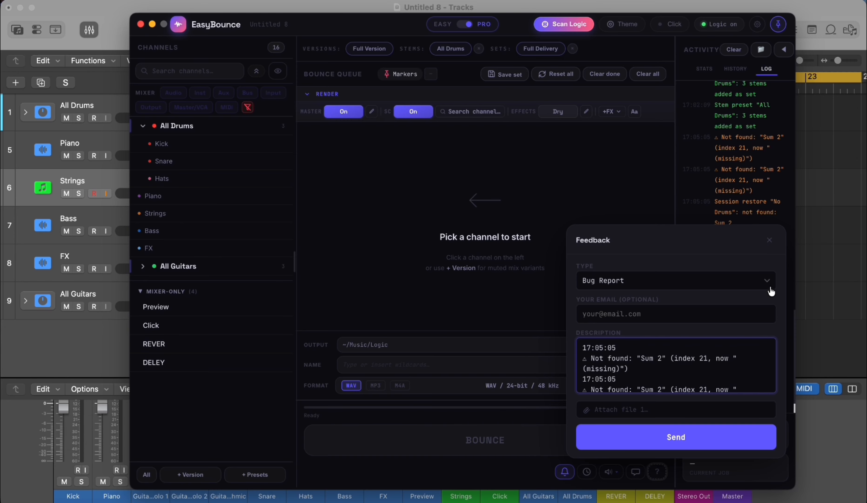
{"action": "left_click", "coordinate": [770, 239]}
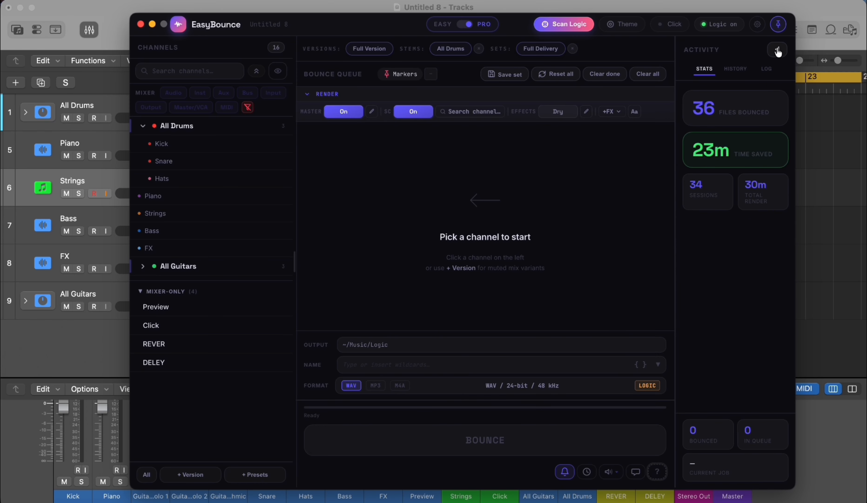
Collapse and reopen the activity panel, and shift the window slightly.
{"action": "left_click", "coordinate": [778, 52]}
{"action": "left_click", "coordinate": [785, 49]}
{"action": "left_click_drag", "start_coordinate": [510, 27], "coordinate": [500, 27]}
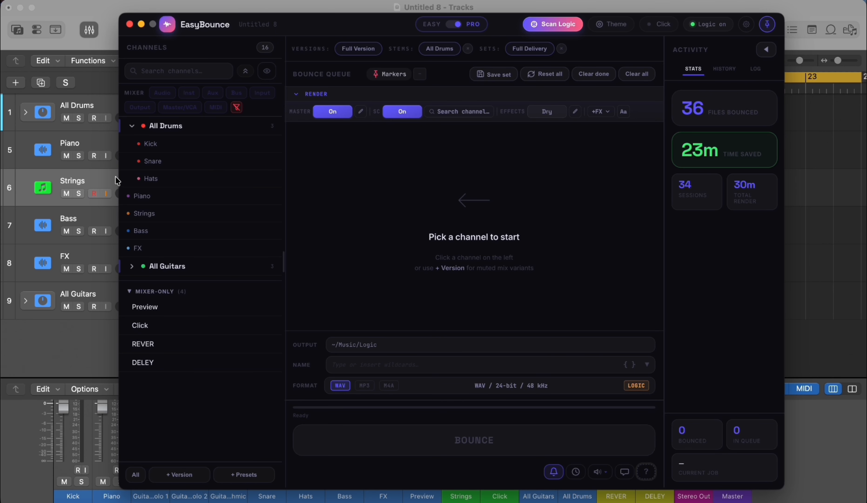
Collapse the All Drums group in the channel list, move the window aside and expand the All Drums track stack in Logic.
{"action": "left_click", "coordinate": [131, 125]}
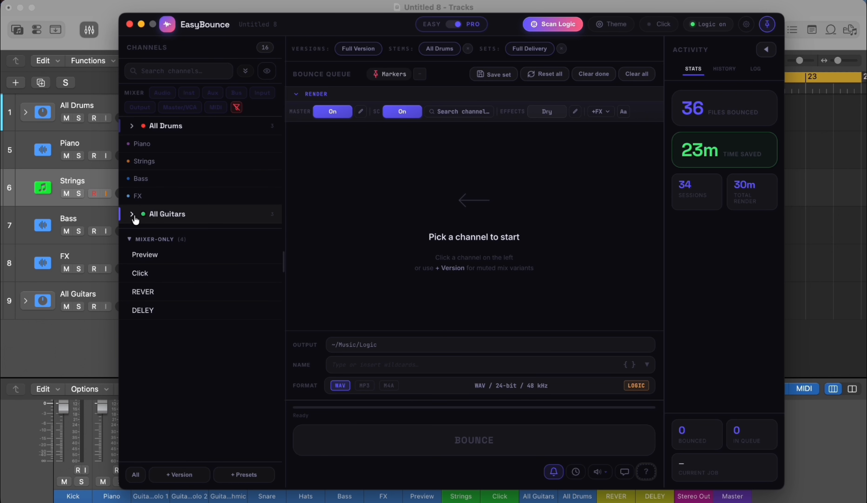
{"action": "left_click_drag", "start_coordinate": [218, 18], "coordinate": [300, 19]}
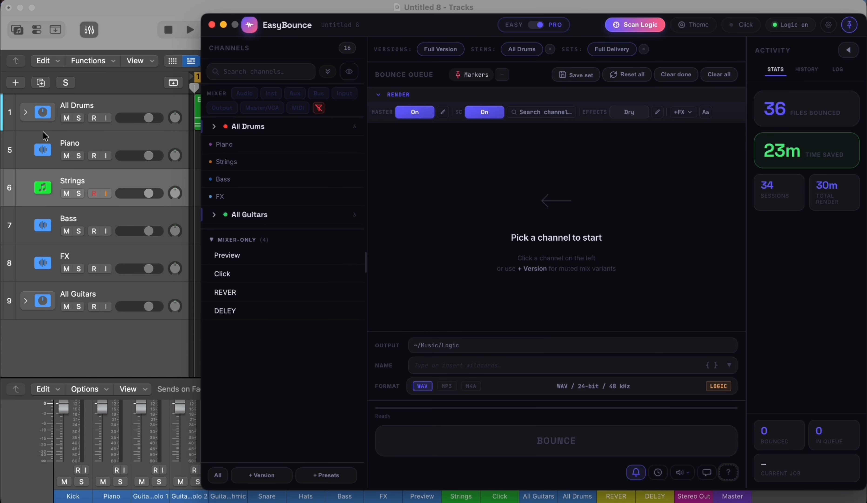
{"action": "scroll", "coordinate": [45, 136], "scroll_direction": "up", "scroll_amount": 1}
{"action": "left_click", "coordinate": [25, 112]}
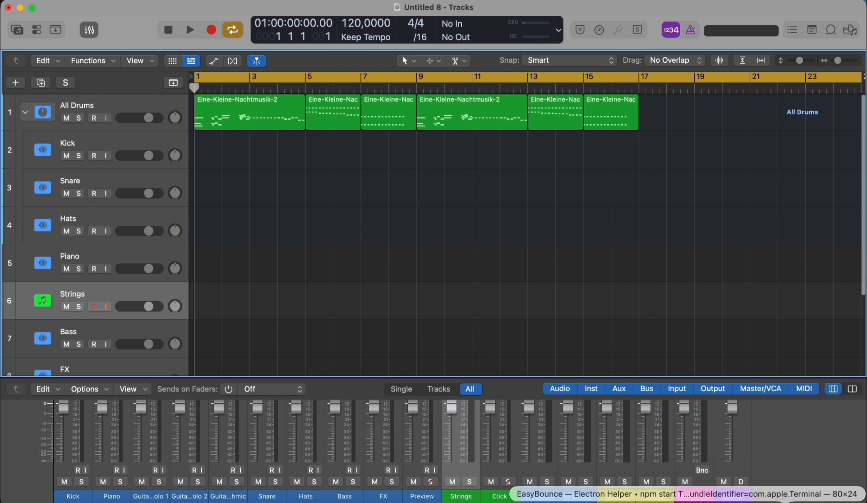
Bring EasyBounce back to the front and pin its window on top of Logic.
{"action": "left_click", "coordinate": [750, 502]}
{"action": "left_click", "coordinate": [850, 26]}
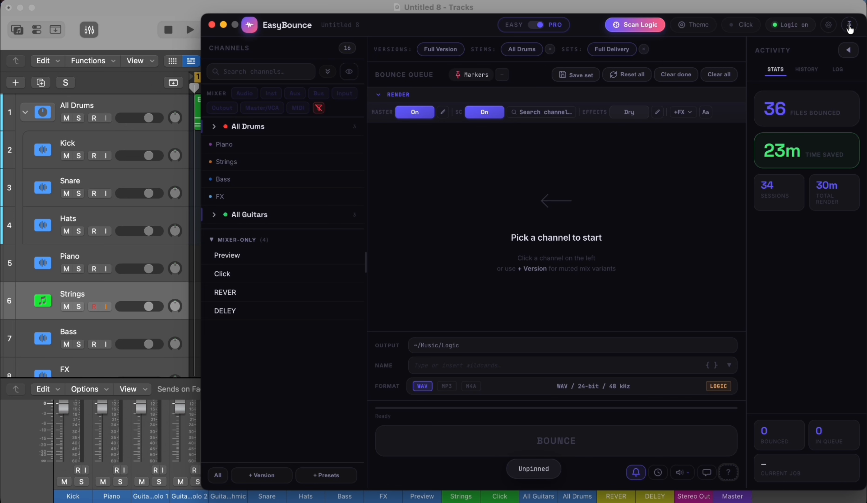
{"action": "left_click", "coordinate": [849, 26]}
Expand the All Drums group in the channel list to view its channels and collapse it again.
{"action": "left_click", "coordinate": [214, 126]}
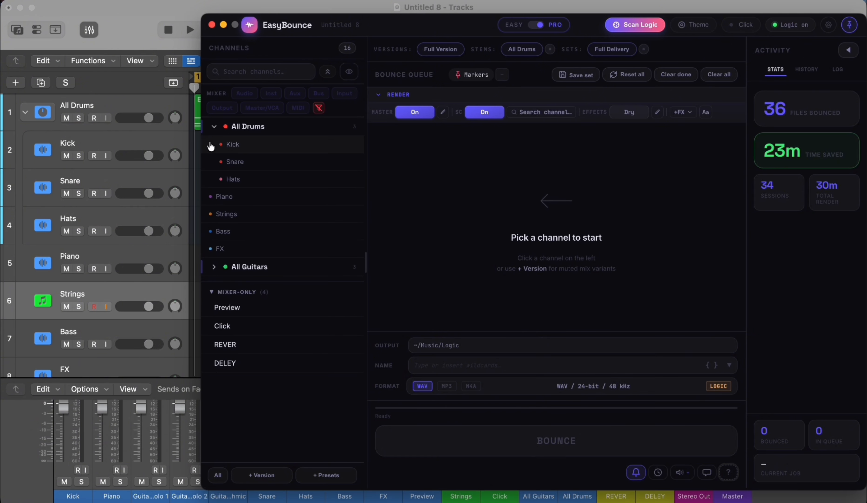
{"action": "left_click", "coordinate": [214, 127]}
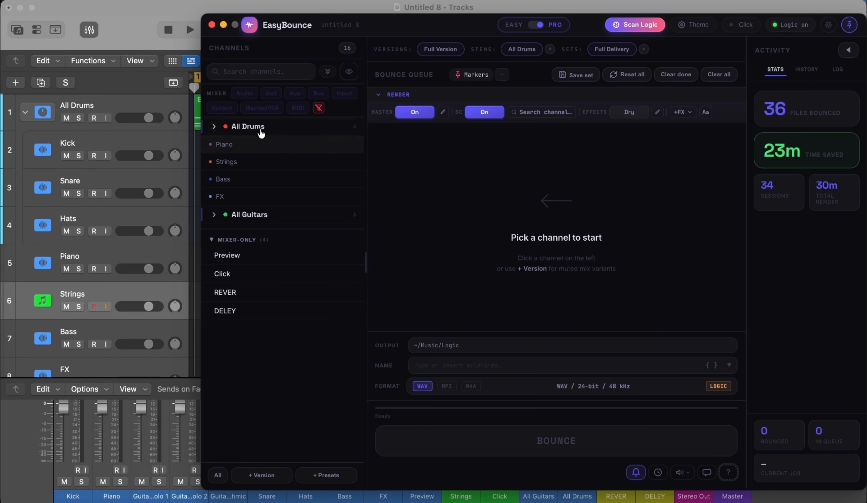
Try to add the All Drums group to the bounce queue, and select the All Drums track in Logic.
{"action": "left_click_drag", "start_coordinate": [250, 126], "coordinate": [555, 197]}
{"action": "left_click", "coordinate": [104, 108]}
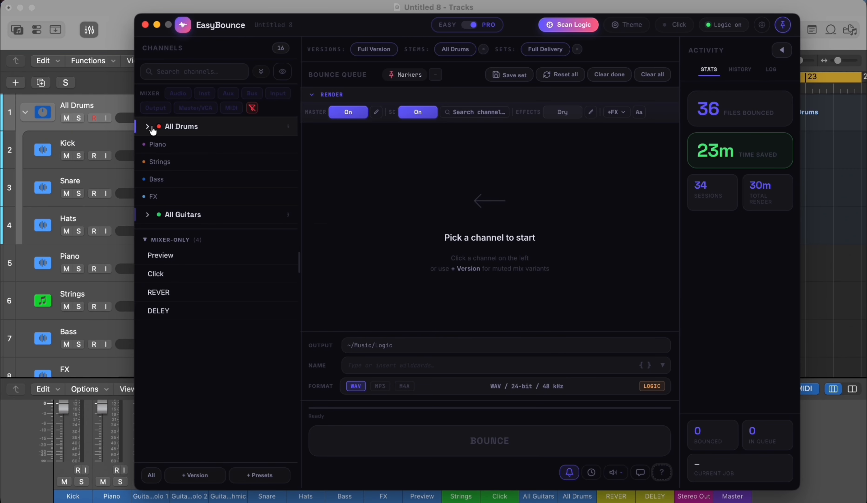
Expand the All Drums group, select Kick, Snare and Hats without the bus channel, and add them to the bounce queue as stems.
{"action": "left_click", "coordinate": [147, 127]}
{"action": "left_click", "coordinate": [197, 129]}
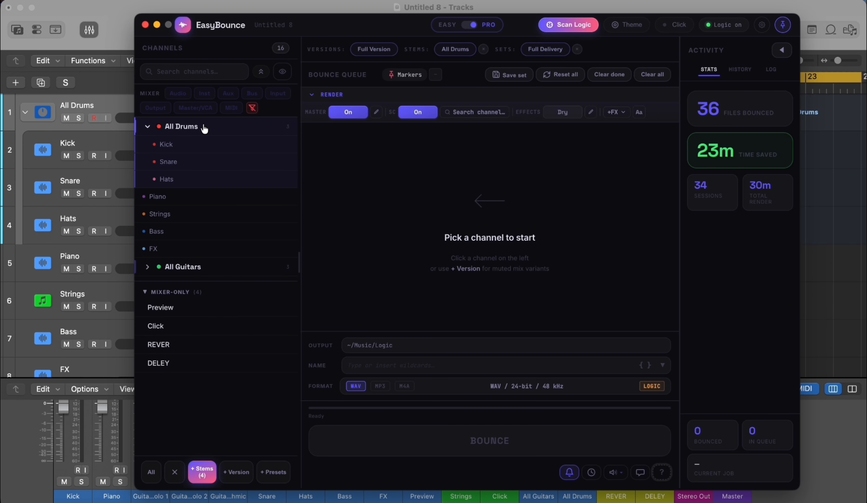
{"action": "left_click", "coordinate": [204, 126]}
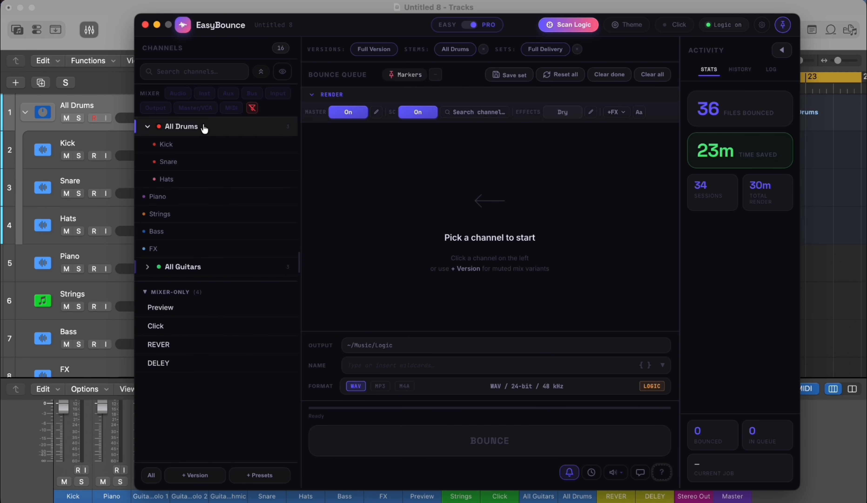
{"action": "left_click", "coordinate": [191, 129]}
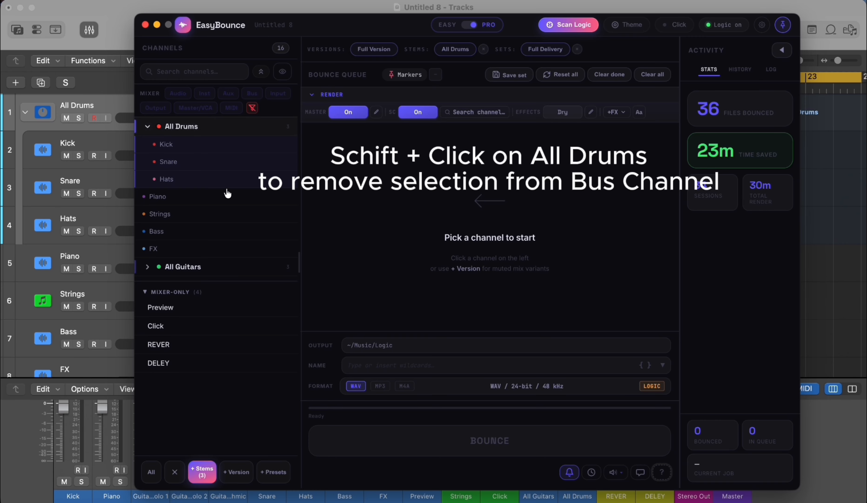
{"action": "left_click_drag", "start_coordinate": [186, 148], "coordinate": [428, 148]}
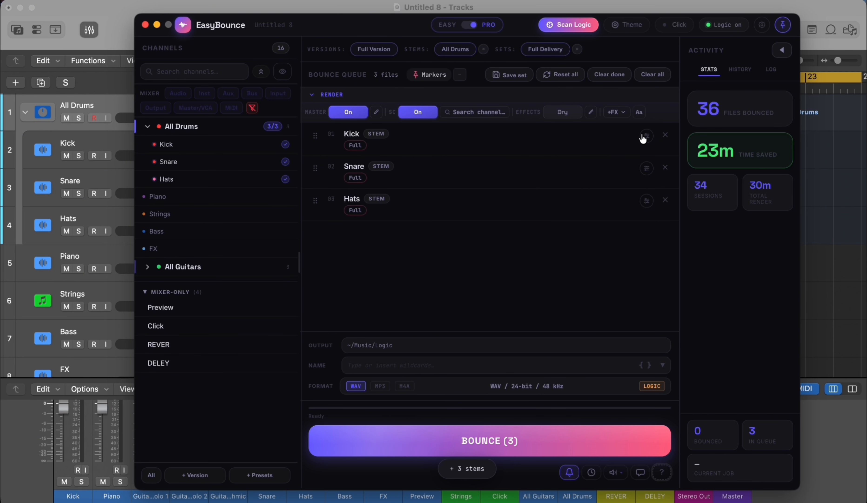
Remove the Kick, Snare and Hats stems from the bounce queue.
{"action": "left_click", "coordinate": [664, 135]}
{"action": "left_click", "coordinate": [665, 135]}
{"action": "left_click", "coordinate": [665, 135]}
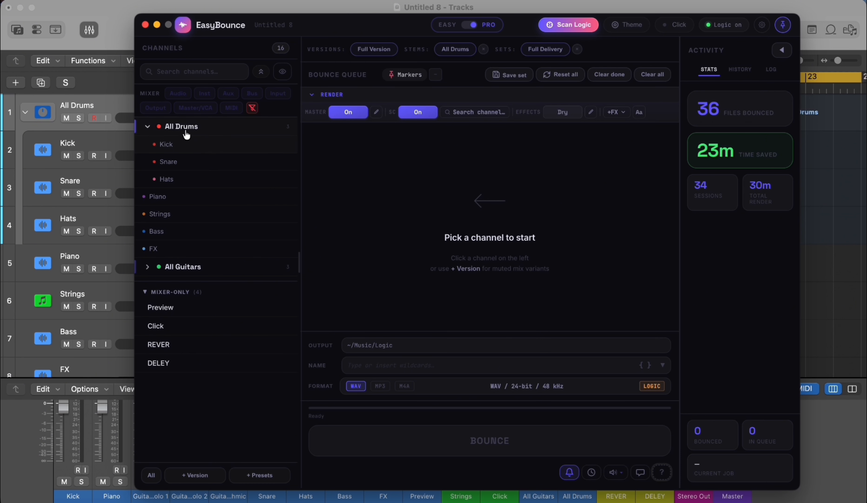
Collapse the All Drums group, add it to the bounce queue as a single stem and remove it again.
{"action": "left_click", "coordinate": [147, 126]}
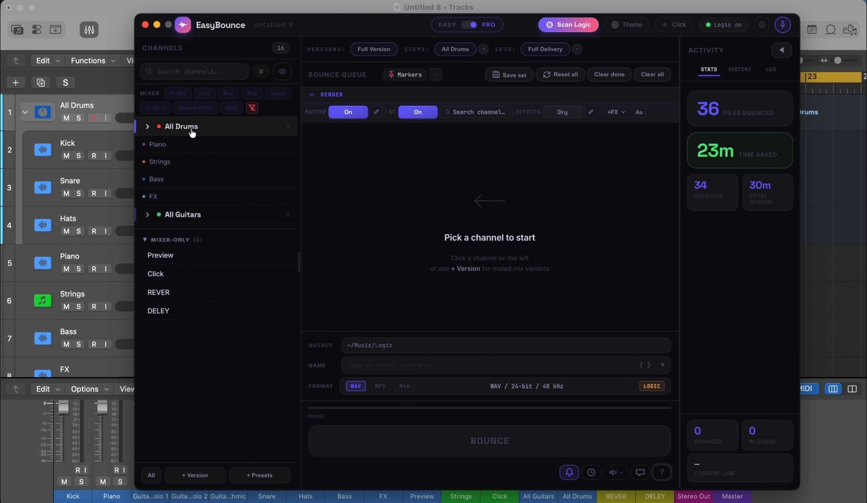
{"action": "left_click_drag", "start_coordinate": [194, 132], "coordinate": [490, 173]}
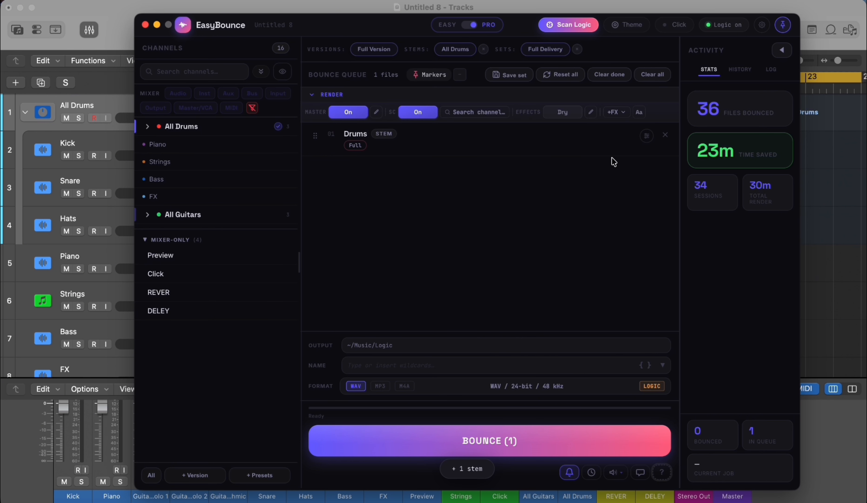
{"action": "left_click", "coordinate": [143, 125]}
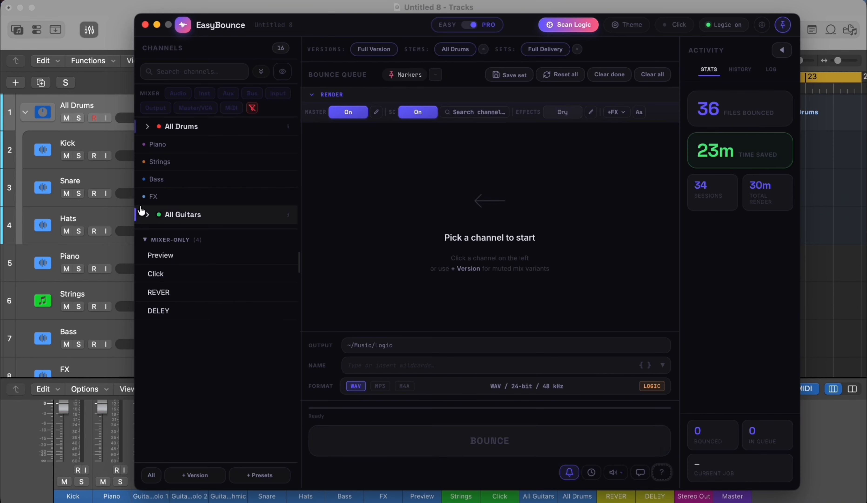
Queue a version mix named No Drums with All Drums muted, and remove it from the bounce queue.
{"action": "left_click_drag", "start_coordinate": [185, 127], "coordinate": [430, 292]}
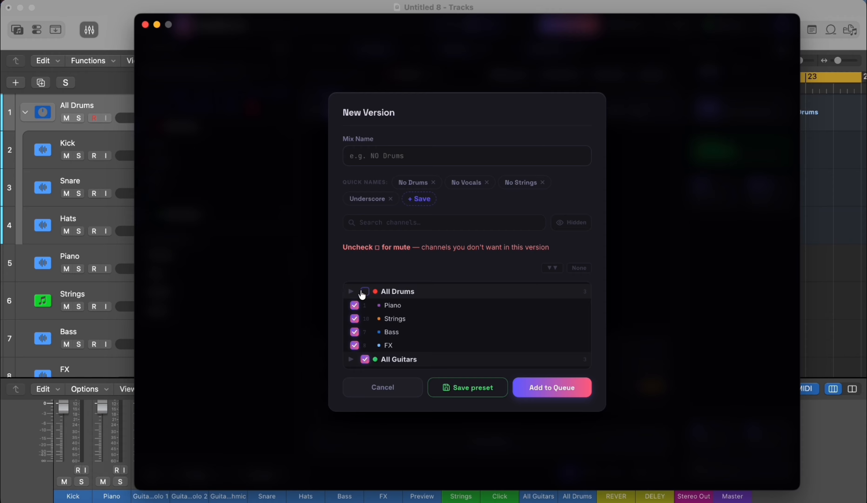
{"action": "left_click", "coordinate": [414, 183]}
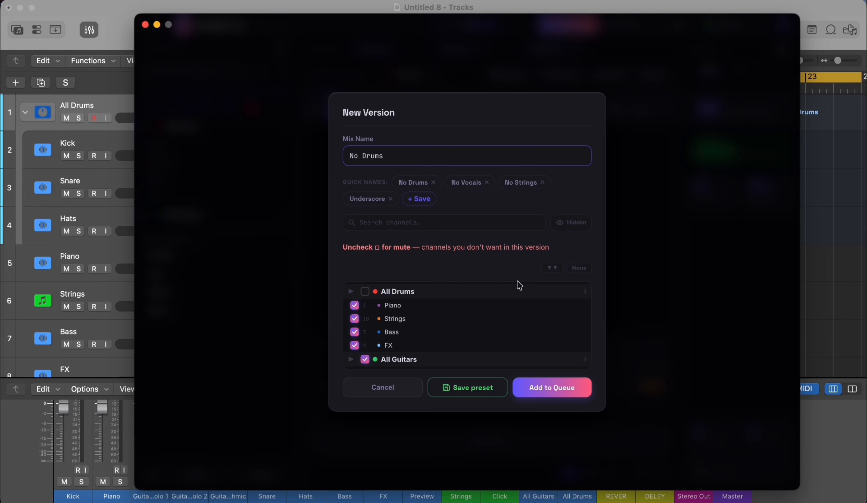
{"action": "left_click", "coordinate": [548, 388]}
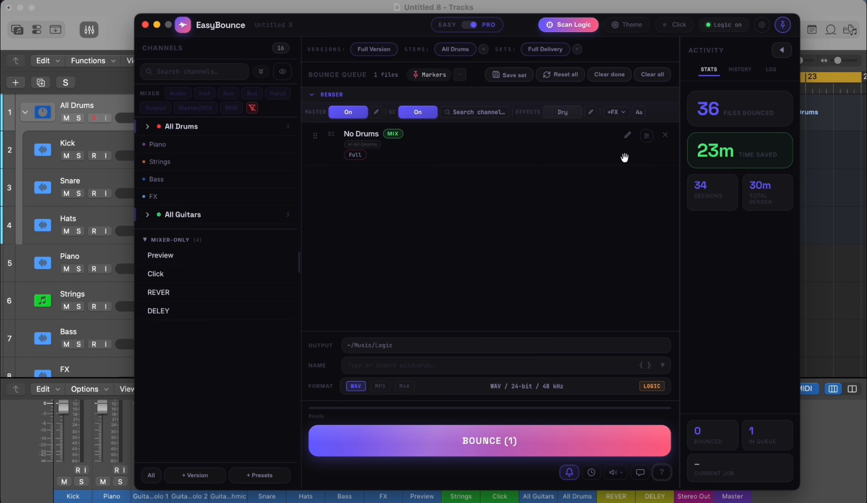
{"action": "left_click", "coordinate": [664, 138]}
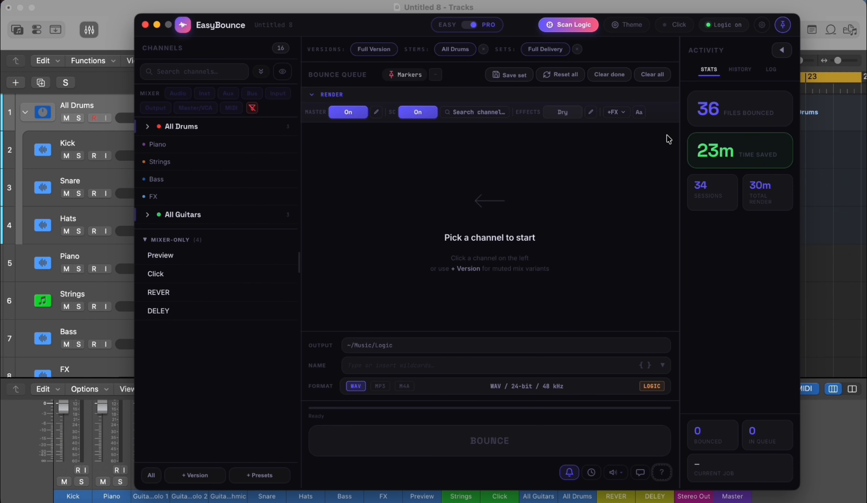
Set up a version mix named Underscore with Piano and Strings muted, close it without adding and deselect both channels.
{"action": "left_click", "coordinate": [180, 145]}
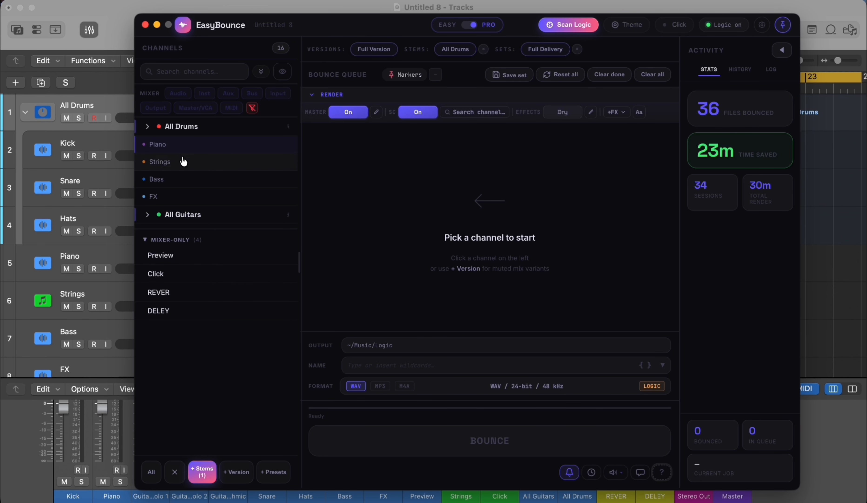
{"action": "left_click", "coordinate": [182, 161], "text": "super"}
{"action": "left_click_drag", "start_coordinate": [183, 145], "coordinate": [386, 287]}
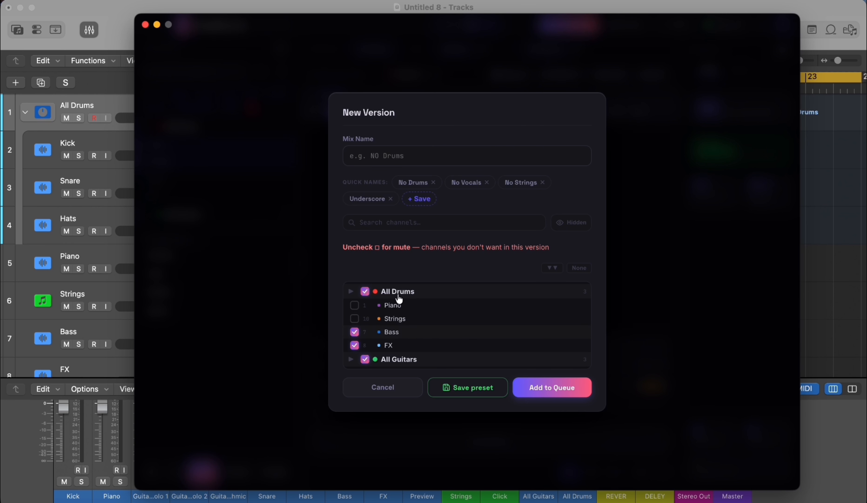
{"action": "left_click", "coordinate": [367, 199]}
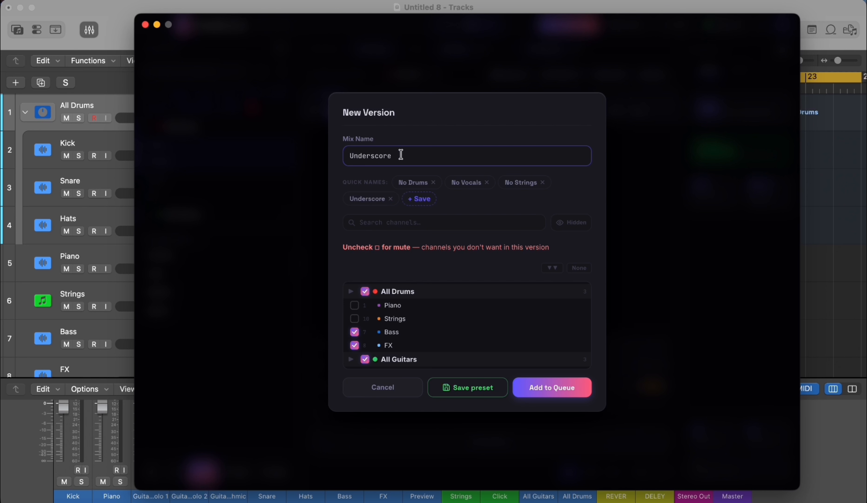
{"action": "left_click", "coordinate": [325, 158]}
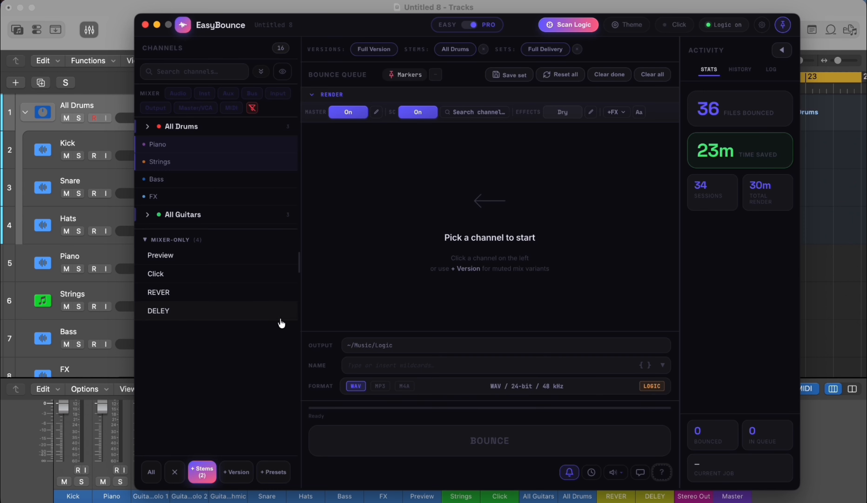
{"action": "left_click", "coordinate": [176, 157]}
{"action": "left_click", "coordinate": [166, 145]}
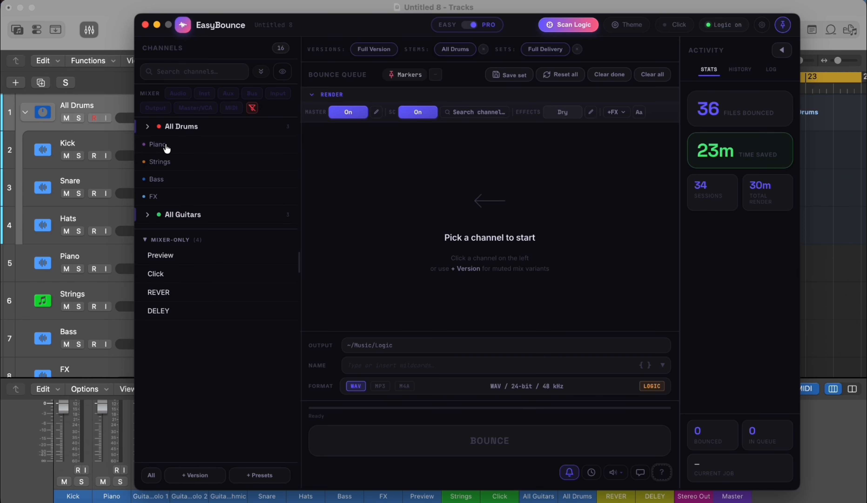
Merge Piano, Strings, Bass and FX into one queued stem named Instrumental, saving that name as a quick name.
{"action": "left_click", "coordinate": [175, 143]}
{"action": "left_click", "coordinate": [179, 160]}
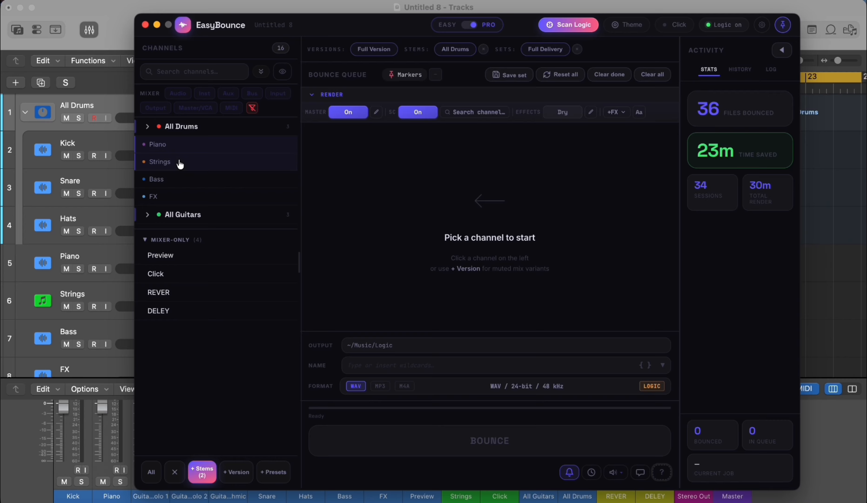
{"action": "left_click", "coordinate": [173, 177]}
{"action": "left_click_drag", "start_coordinate": [166, 156], "coordinate": [430, 321]}
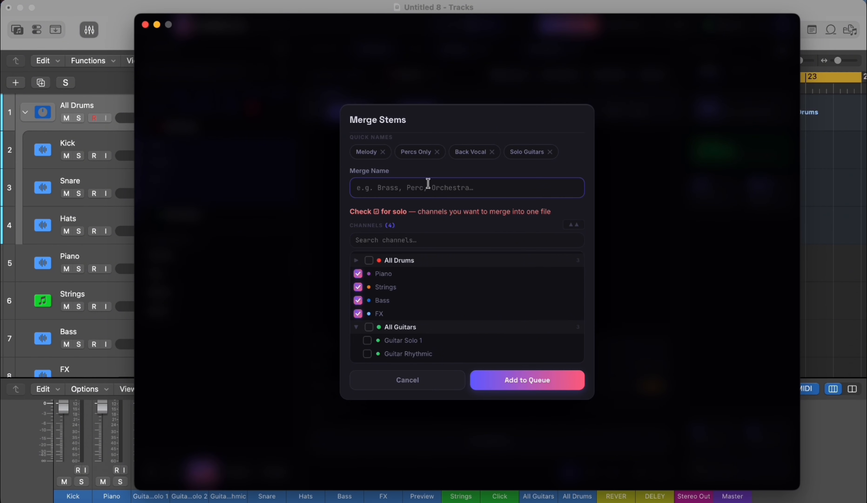
{"action": "type", "text": "Instrumental"}
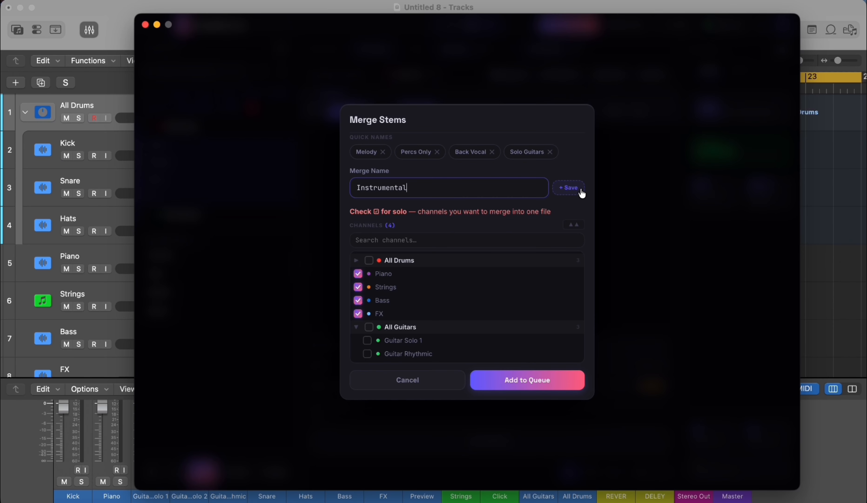
{"action": "left_click", "coordinate": [581, 189]}
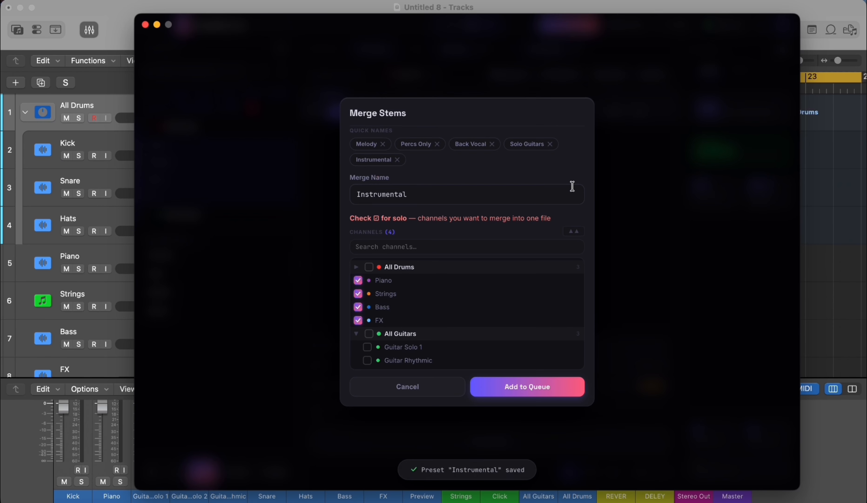
{"action": "left_click", "coordinate": [522, 387]}
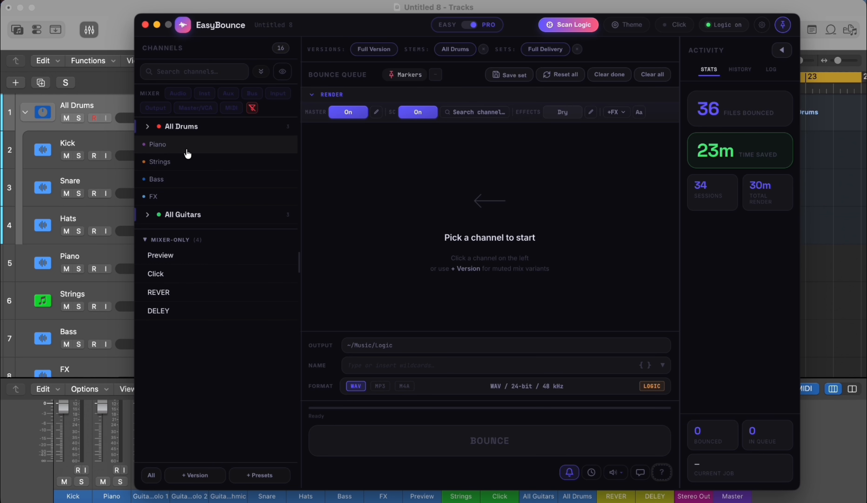
{"action": "left_click", "coordinate": [181, 145]}
{"action": "left_click", "coordinate": [180, 145]}
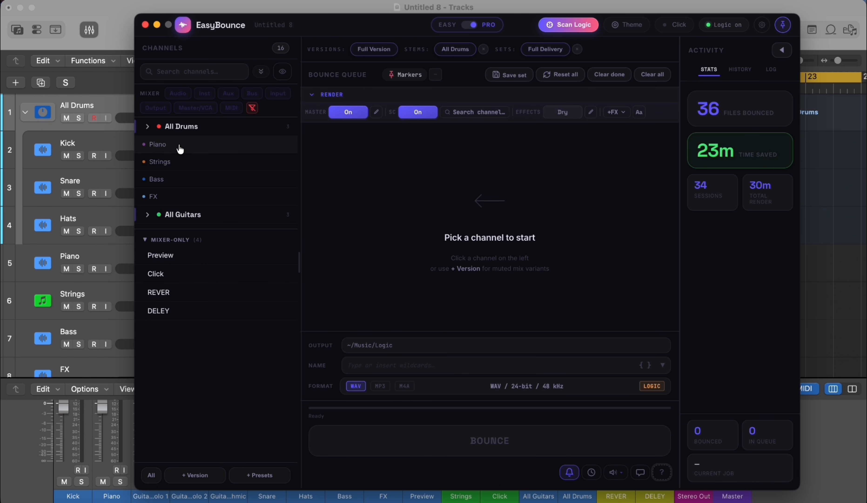
Expand the All Drums group and delete the All Drums stem preset.
{"action": "left_click", "coordinate": [146, 126]}
{"action": "left_click", "coordinate": [484, 49]}
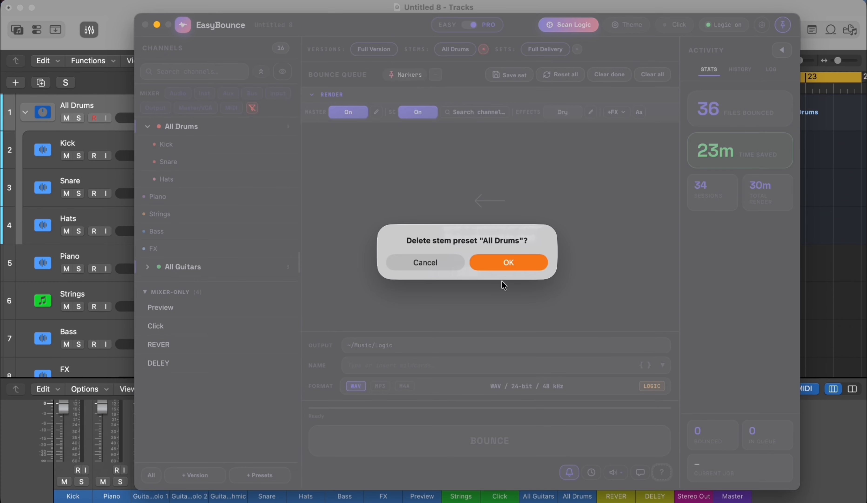
{"action": "left_click", "coordinate": [507, 266]}
Add Kick, Snare and Hats to the bounce queue as a stem set named All Drums and expand the set.
{"action": "left_click", "coordinate": [173, 144]}
{"action": "left_click", "coordinate": [184, 162], "text": "shift"}
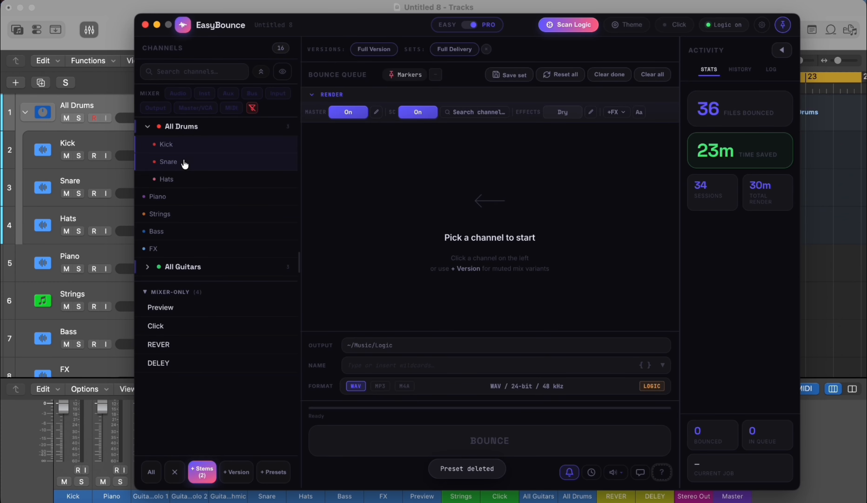
{"action": "left_click", "coordinate": [272, 475]}
{"action": "left_click", "coordinate": [415, 261]}
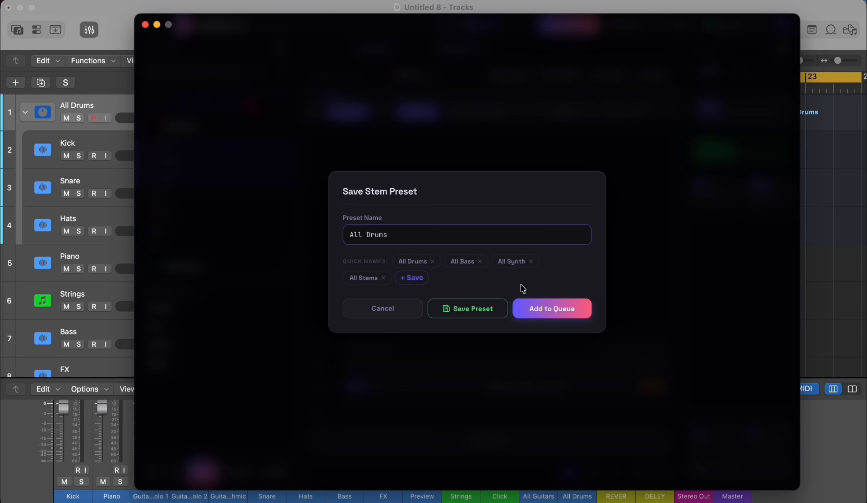
{"action": "left_click", "coordinate": [557, 311]}
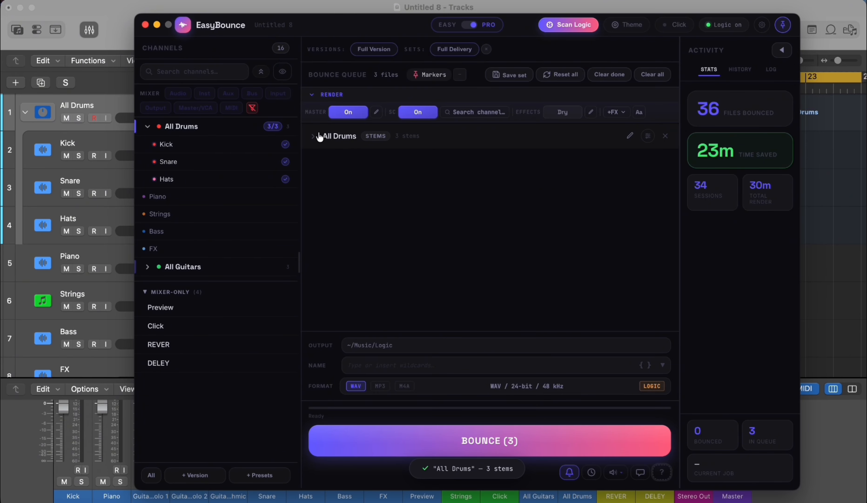
{"action": "left_click", "coordinate": [313, 137]}
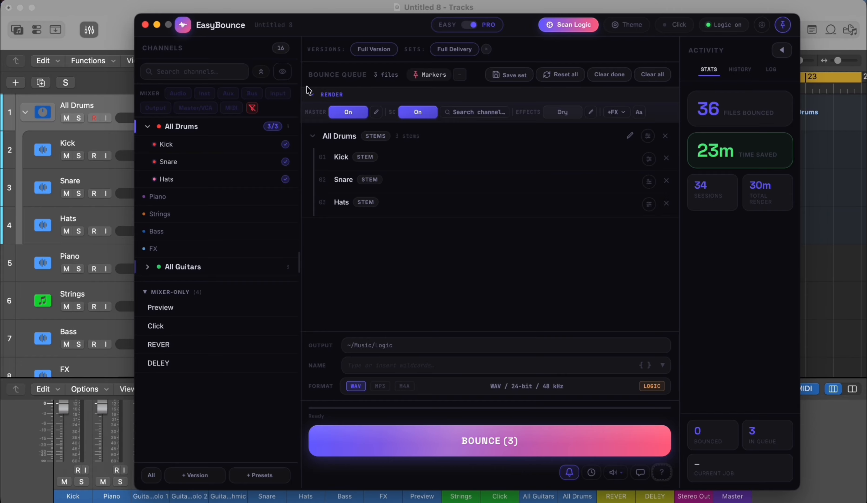
Save the queued All Drums set as a stem preset from its set editor, and remove the set from the queue.
{"action": "mouse_move", "coordinate": [324, 27]}
{"action": "left_mouse_down"}
{"action": "mouse_move", "coordinate": [352, 25]}
{"action": "mouse_move", "coordinate": [335, 17]}
{"action": "left_mouse_up"}
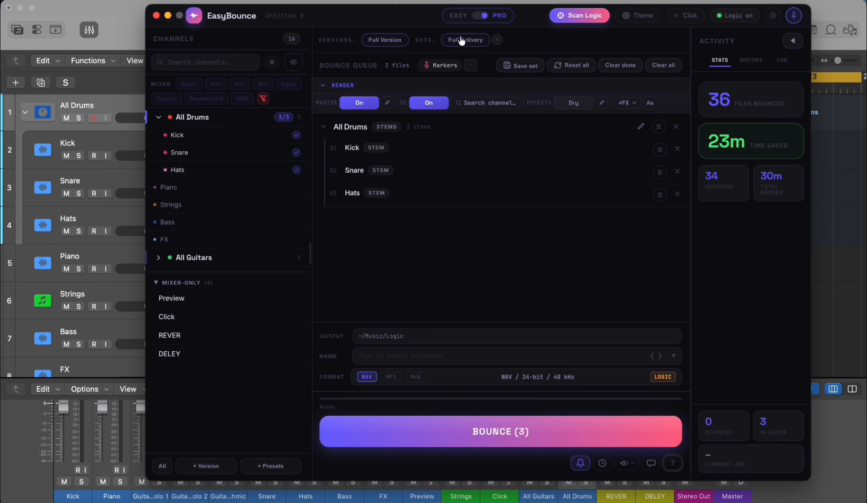
{"action": "left_click", "coordinate": [641, 126]}
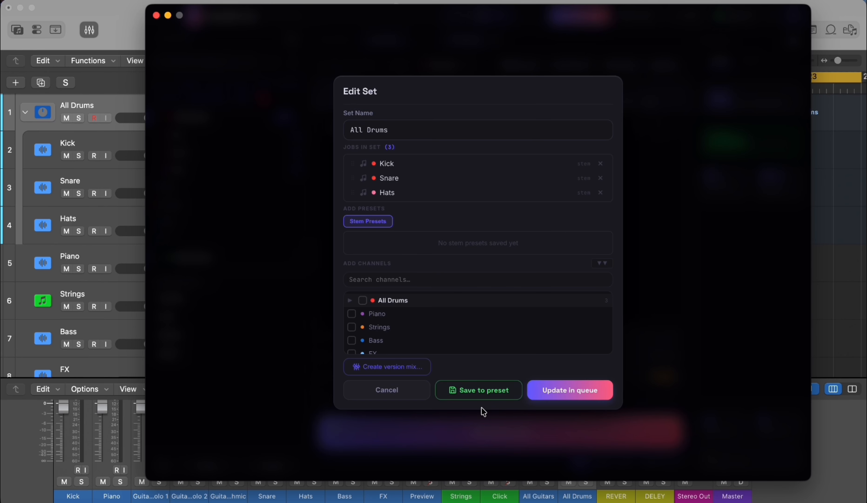
{"action": "left_click", "coordinate": [487, 397]}
{"action": "left_click", "coordinate": [404, 388]}
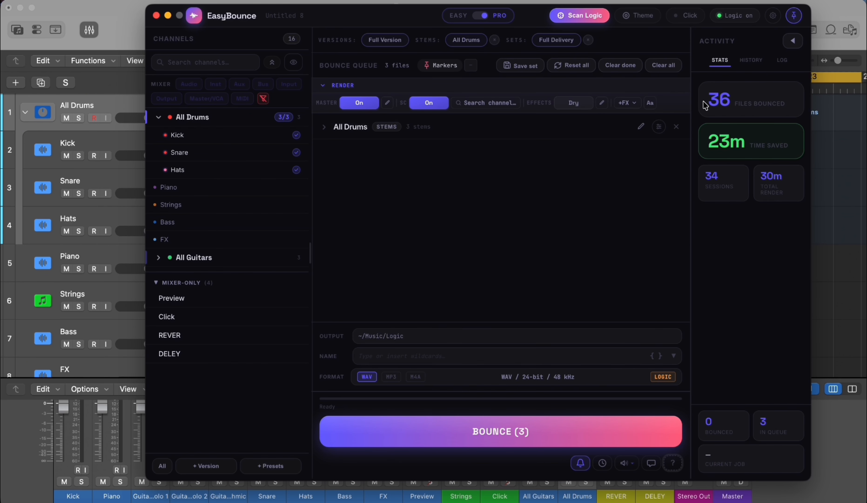
{"action": "left_click", "coordinate": [676, 126]}
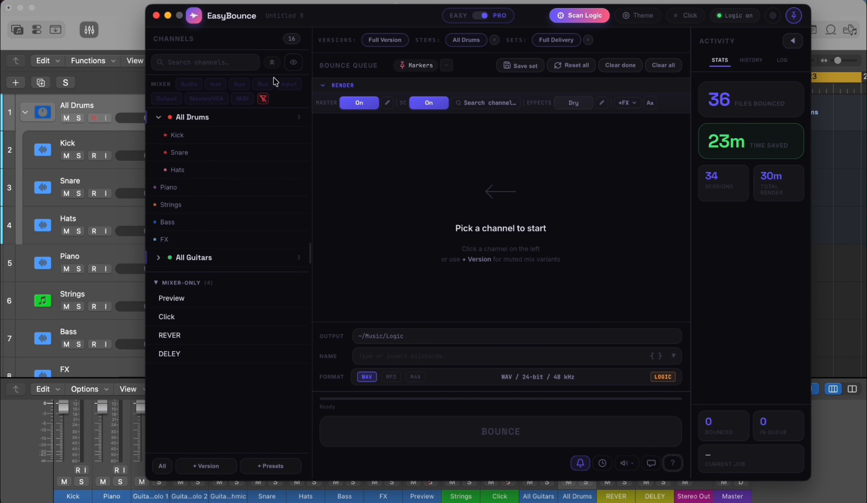
Save a version preset named No Drums that mutes the All Drums group, and leave the version editor without queueing it.
{"action": "left_click", "coordinate": [157, 115]}
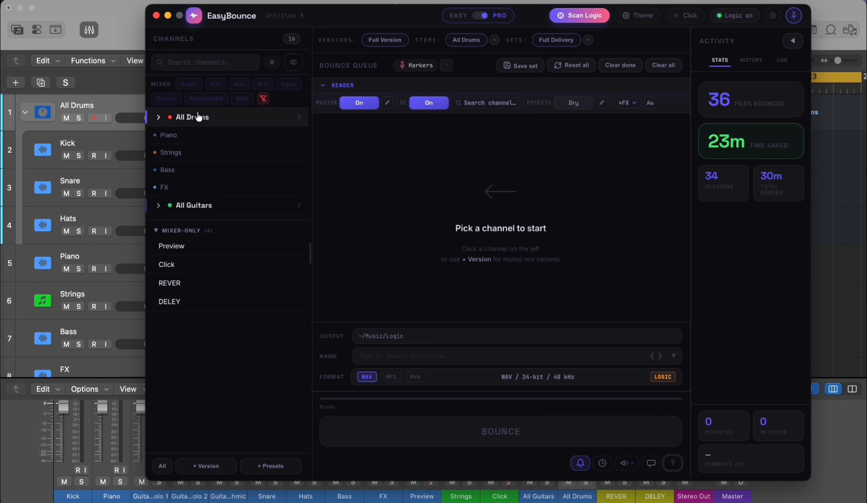
{"action": "left_click_drag", "start_coordinate": [195, 121], "coordinate": [428, 280]}
{"action": "left_click", "coordinate": [422, 173]}
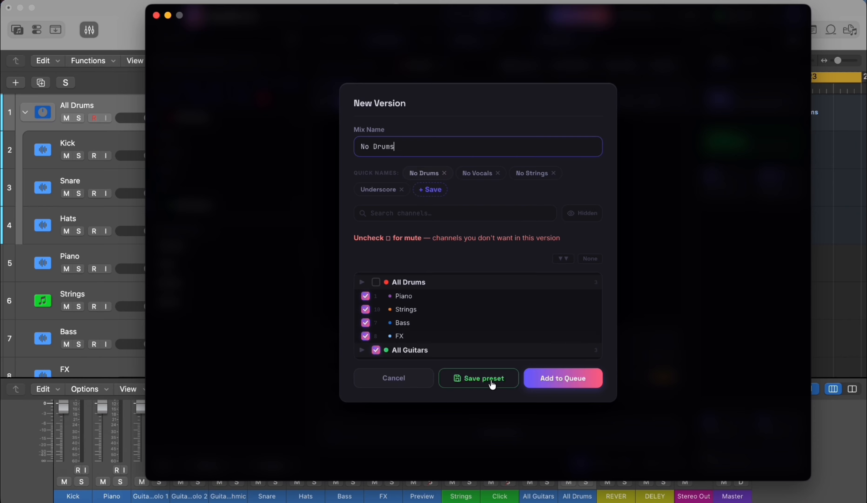
{"action": "left_click", "coordinate": [484, 380]}
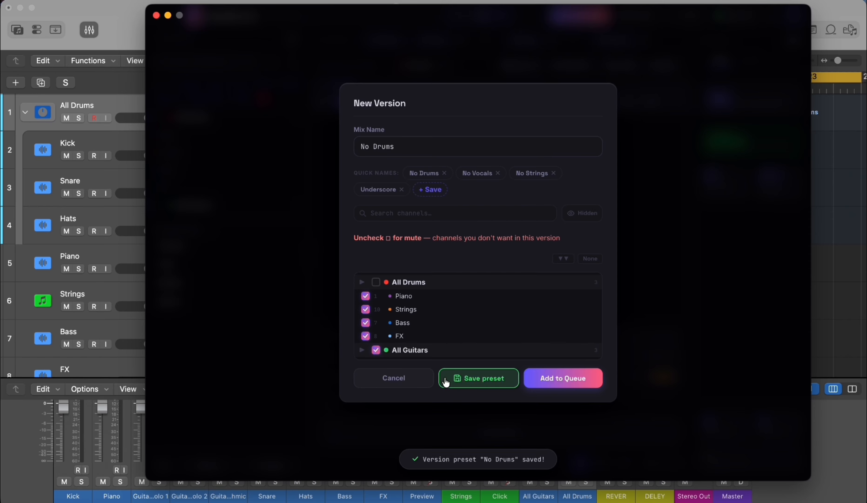
{"action": "left_click", "coordinate": [393, 378]}
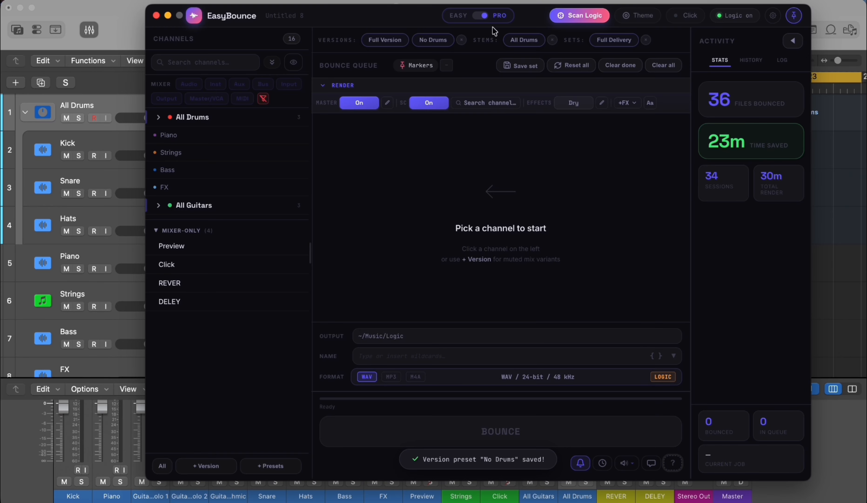
Queue the No Drums version preset and the All Drums stem preset, and remove both from the bounce queue.
{"action": "left_click", "coordinate": [435, 39]}
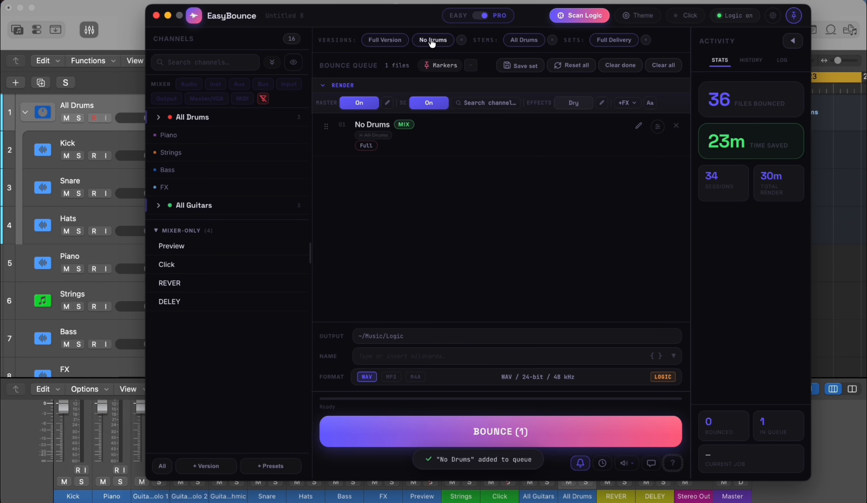
{"action": "left_click", "coordinate": [529, 44]}
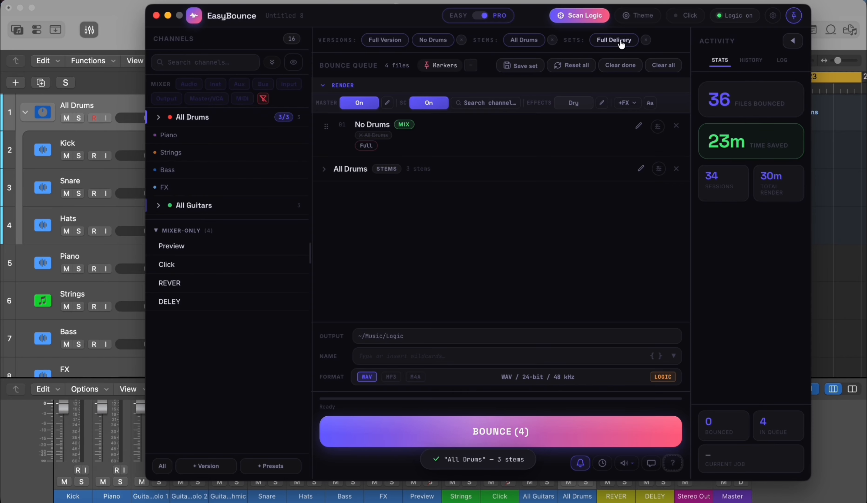
{"action": "left_click", "coordinate": [676, 126]}
{"action": "left_click", "coordinate": [676, 125]}
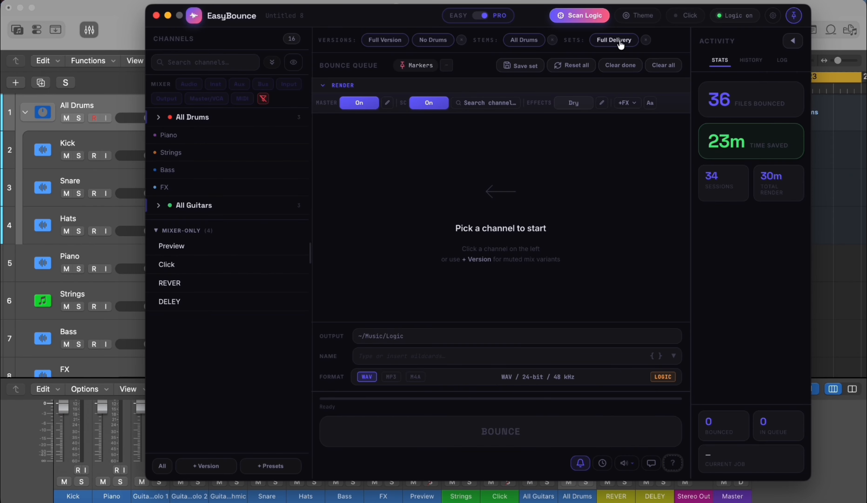
Queue all listed channels and groups as stems, and add the No Drums version and All Drums stem presets.
{"action": "left_click_drag", "start_coordinate": [178, 118], "coordinate": [193, 133]}
{"action": "left_click", "coordinate": [161, 467]}
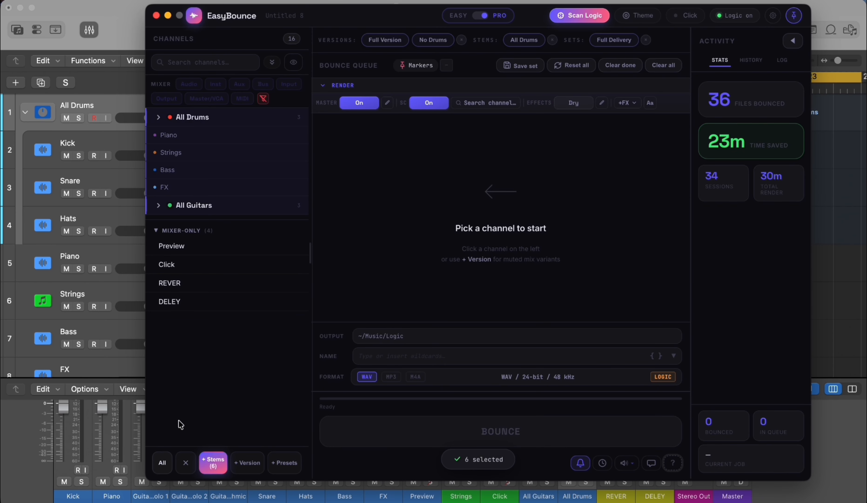
{"action": "left_click_drag", "start_coordinate": [190, 121], "coordinate": [401, 137]}
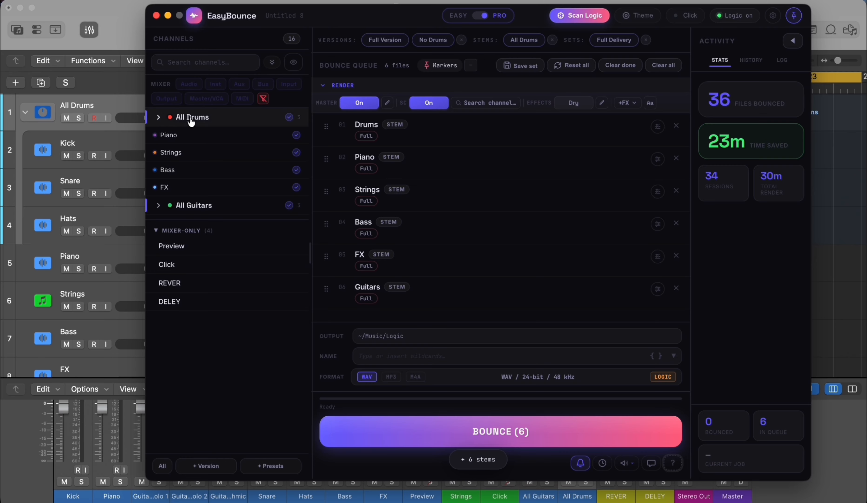
{"action": "left_click", "coordinate": [434, 40]}
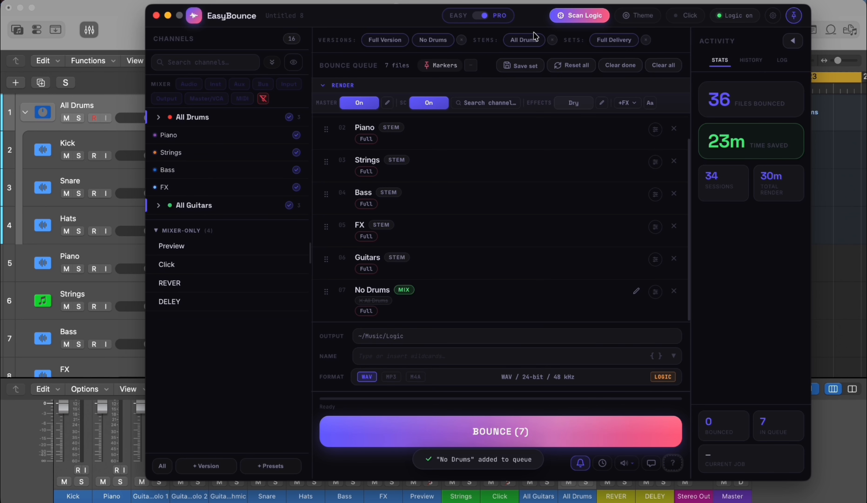
{"action": "left_click", "coordinate": [523, 40]}
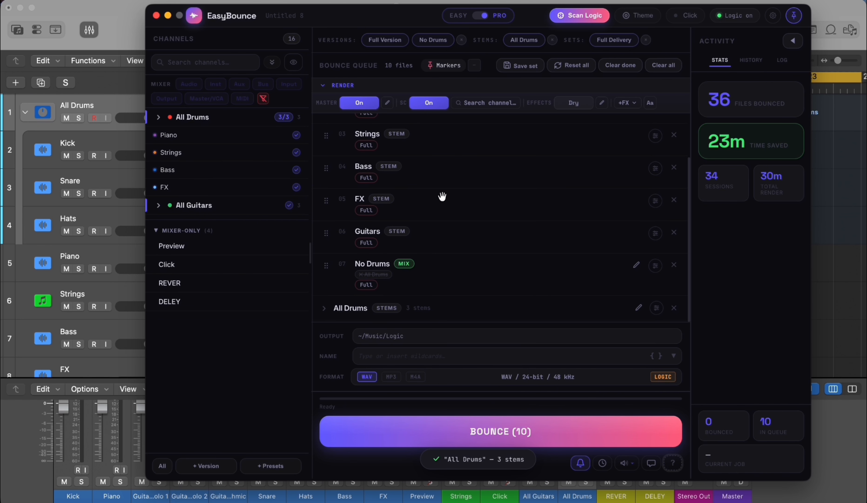
Save the bounce queue as a queue set named Full, and clear the whole queue.
{"action": "scroll", "coordinate": [393, 217], "scroll_direction": "up", "scroll_amount": 3}
{"action": "scroll", "coordinate": [393, 245], "scroll_direction": "down", "scroll_amount": 3}
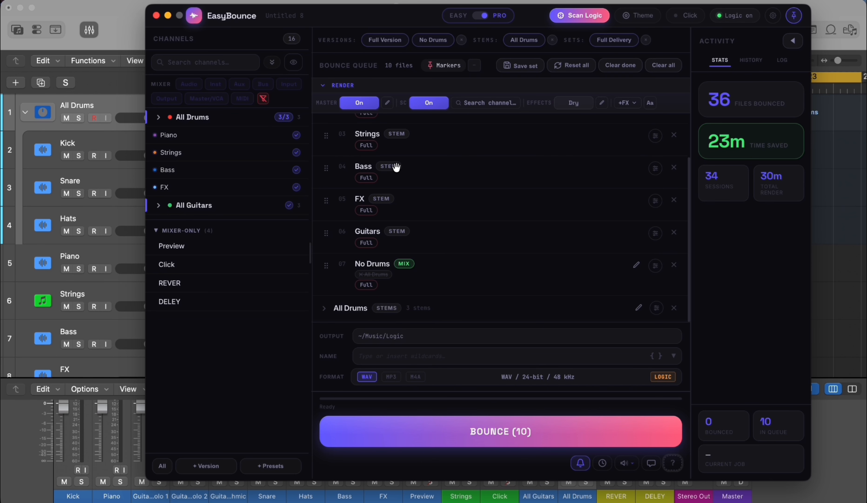
{"action": "scroll", "coordinate": [508, 187], "scroll_direction": "up", "scroll_amount": 3}
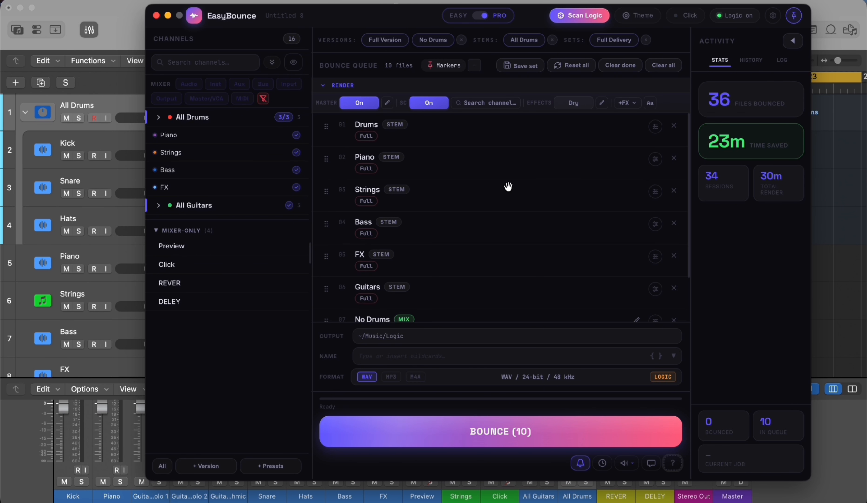
{"action": "scroll", "coordinate": [401, 163], "scroll_direction": "down", "scroll_amount": 3}
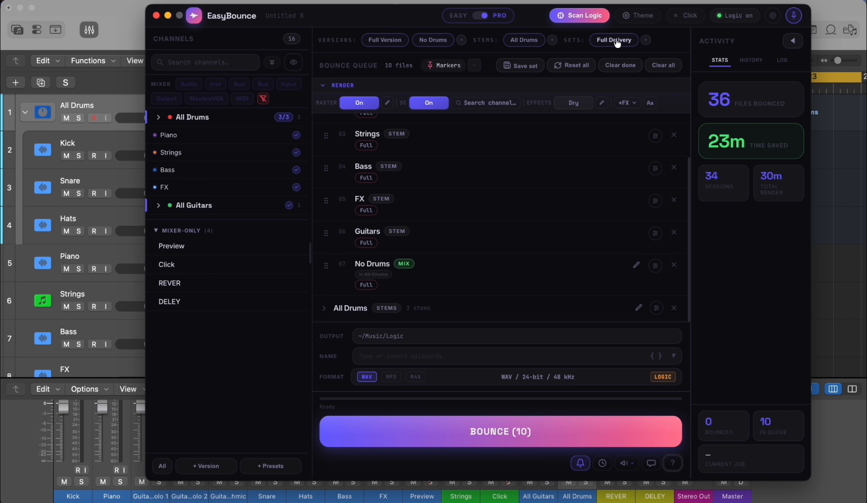
{"action": "scroll", "coordinate": [590, 174], "scroll_direction": "up", "scroll_amount": 3}
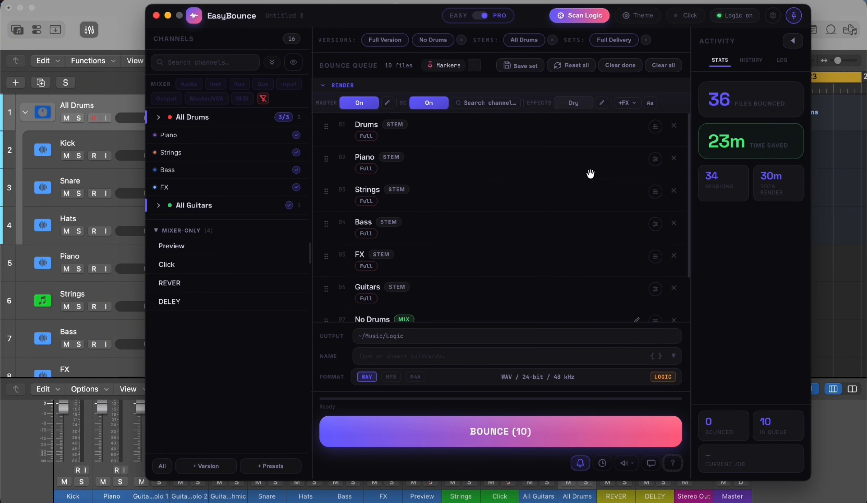
{"action": "left_click", "coordinate": [523, 70]}
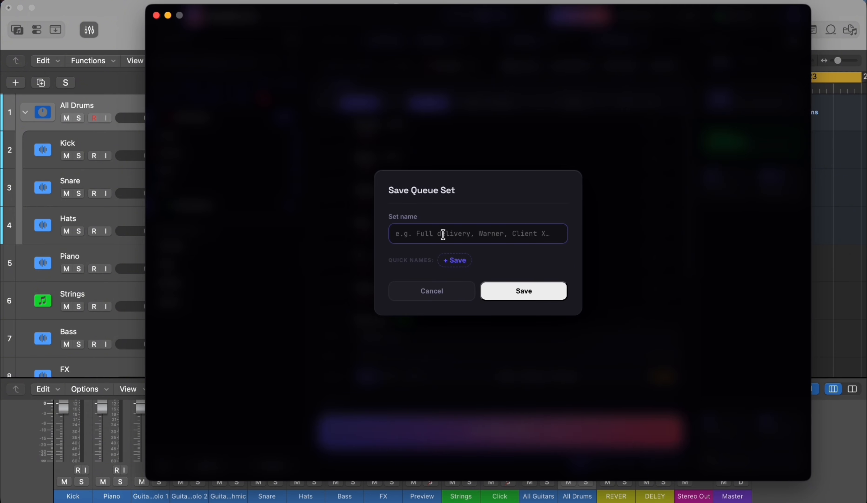
{"action": "type", "text": "Full"}
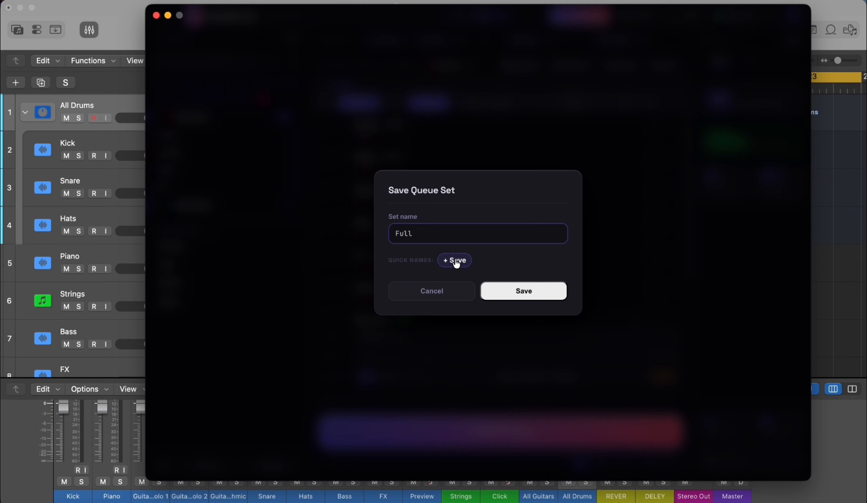
{"action": "left_click", "coordinate": [456, 261]}
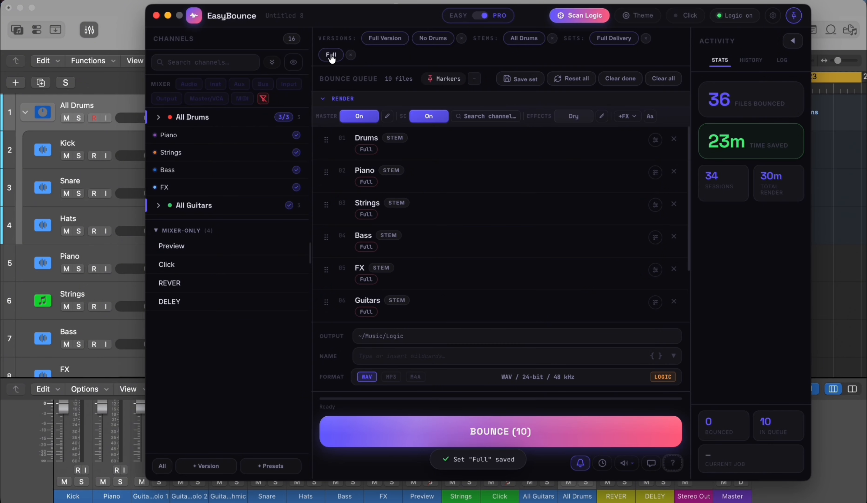
{"action": "left_click", "coordinate": [669, 78]}
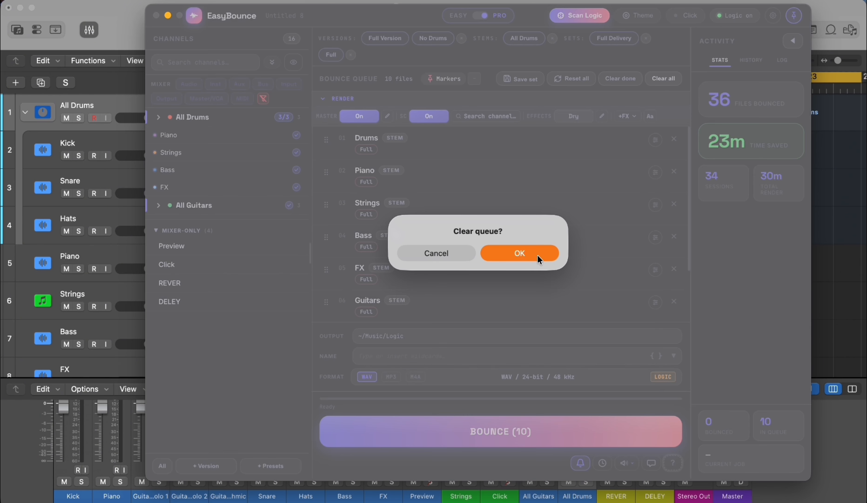
{"action": "left_click", "coordinate": [534, 255]}
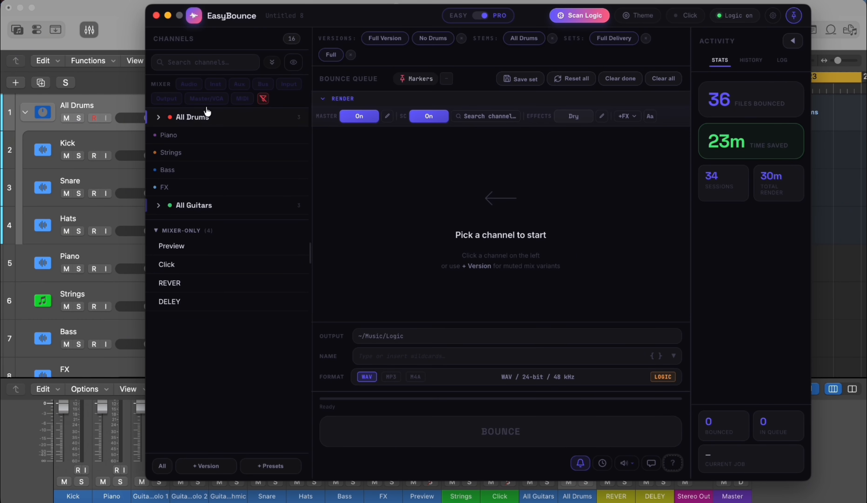
Load the saved Full set into the queue, compare its expanded jobs with the Logic tracks, and remove it.
{"action": "left_click", "coordinate": [331, 55]}
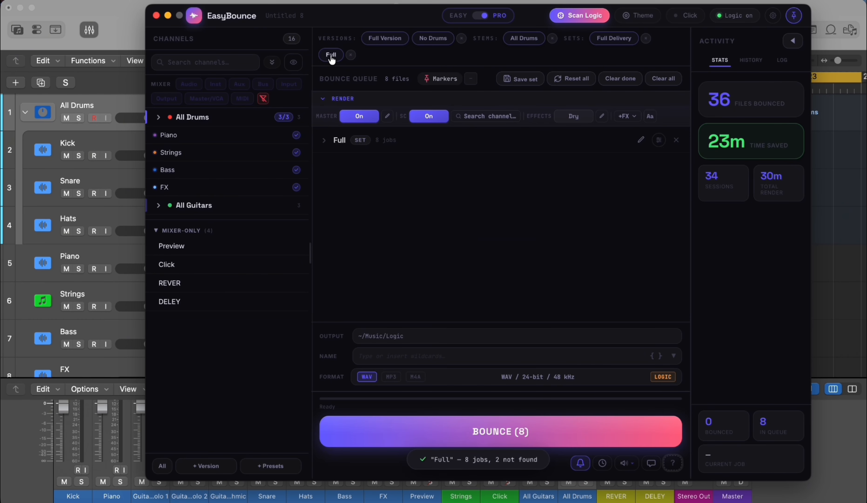
{"action": "left_click", "coordinate": [342, 138]}
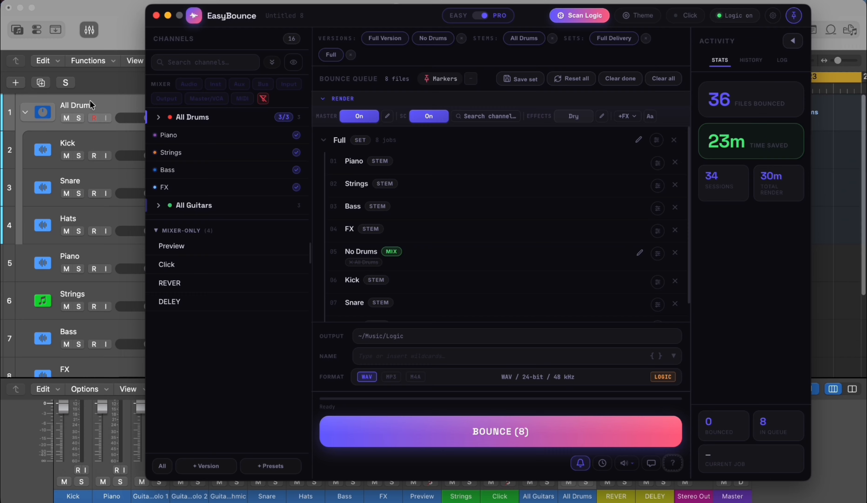
{"action": "scroll", "coordinate": [76, 183], "scroll_direction": "down", "scroll_amount": 5}
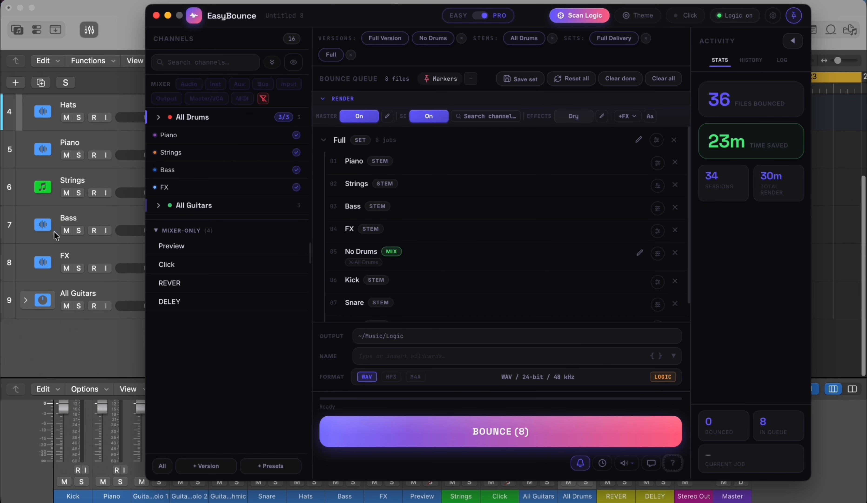
{"action": "scroll", "coordinate": [70, 206], "scroll_direction": "up", "scroll_amount": 5}
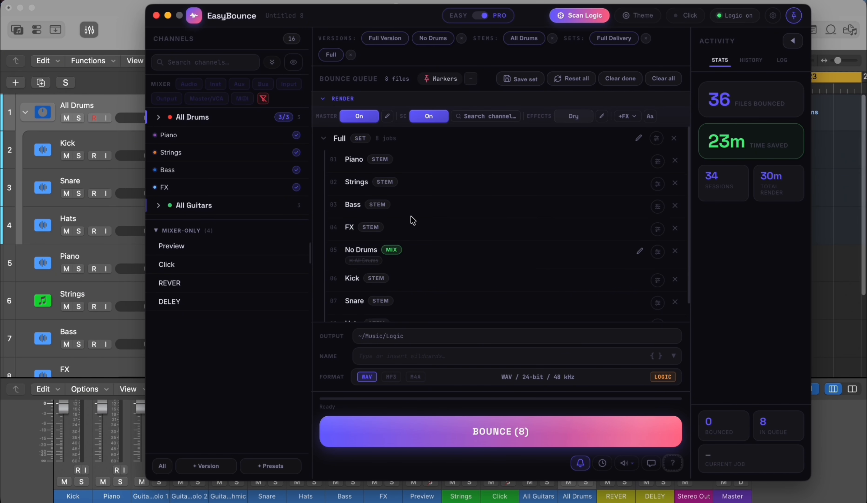
{"action": "scroll", "coordinate": [412, 220], "scroll_direction": "down", "scroll_amount": 1}
{"action": "scroll", "coordinate": [413, 211], "scroll_direction": "up", "scroll_amount": 1}
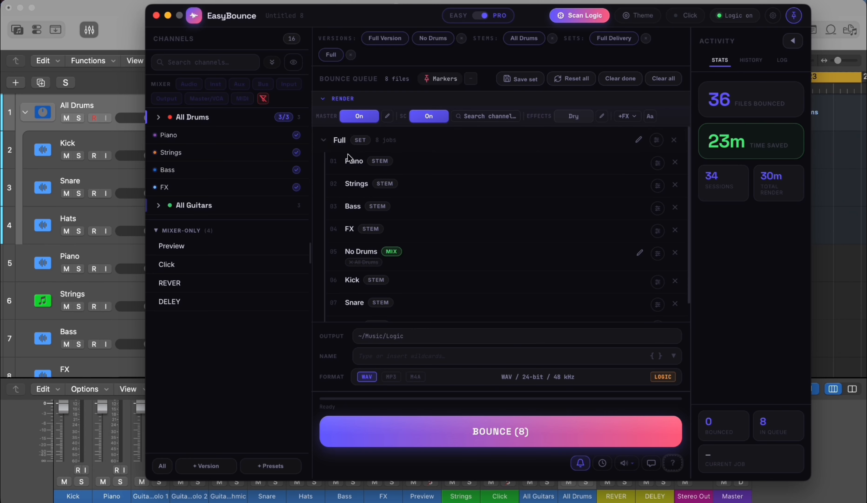
{"action": "scroll", "coordinate": [367, 219], "scroll_direction": "down", "scroll_amount": 1}
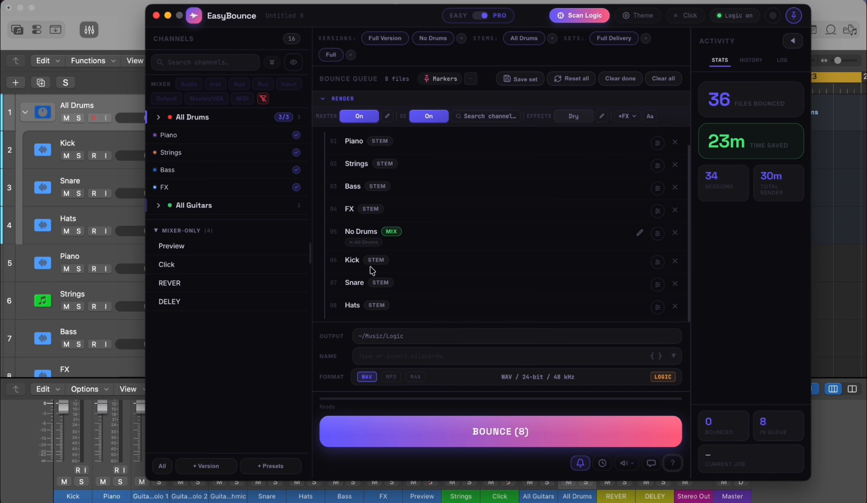
{"action": "scroll", "coordinate": [394, 172], "scroll_direction": "up", "scroll_amount": 1}
{"action": "left_click", "coordinate": [678, 141]}
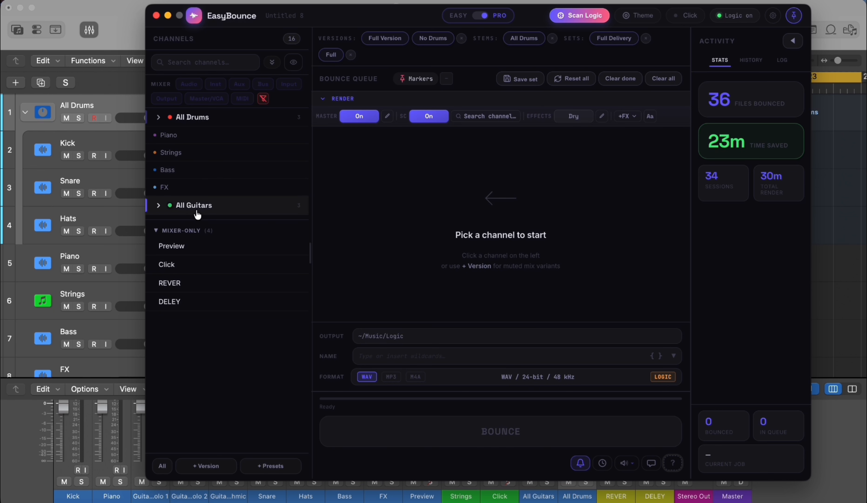
Hide the mixer-only Preview and Click channels, and check them in the hidden-channels view.
{"action": "left_click", "coordinate": [178, 244]}
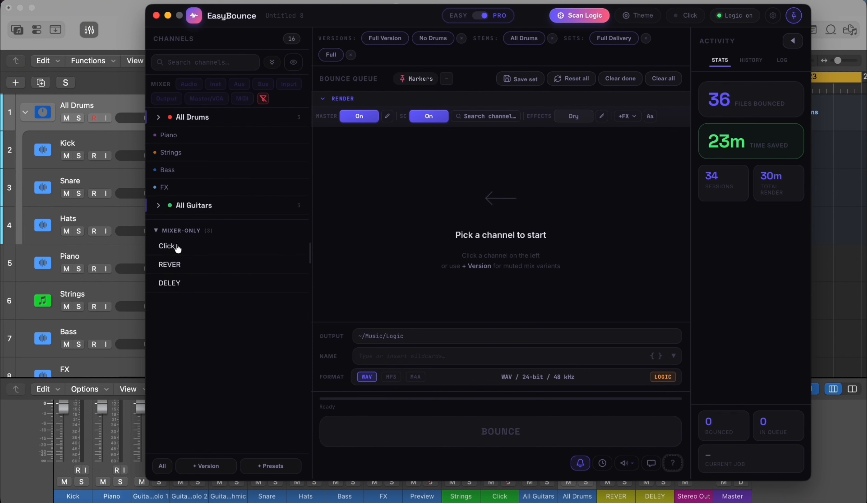
{"action": "left_click", "coordinate": [193, 244]}
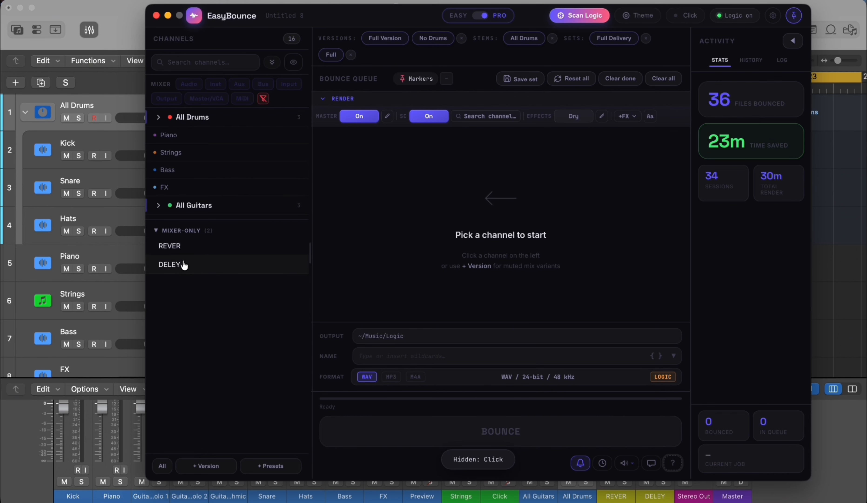
{"action": "left_click", "coordinate": [294, 62]}
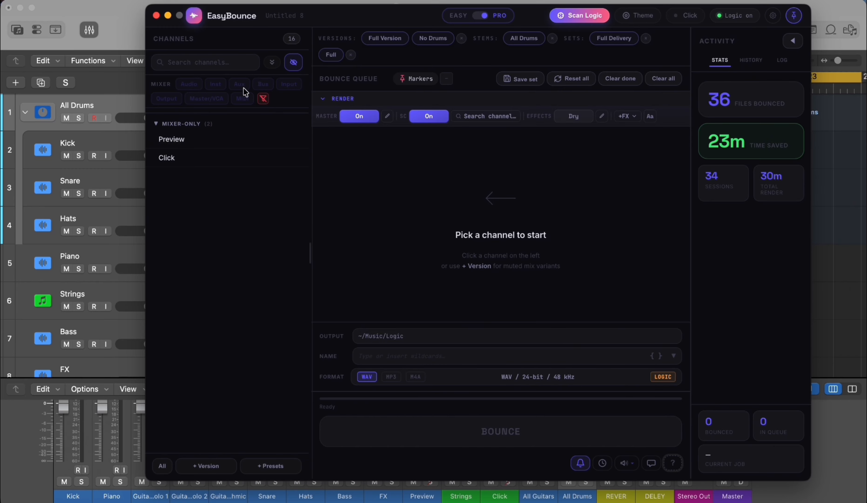
{"action": "left_click", "coordinate": [295, 63]}
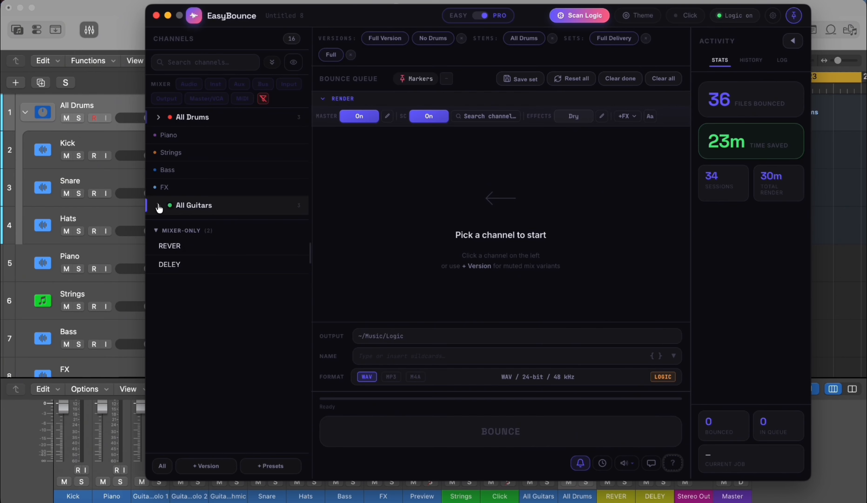
{"action": "left_click", "coordinate": [158, 205]}
{"action": "left_click", "coordinate": [159, 206]}
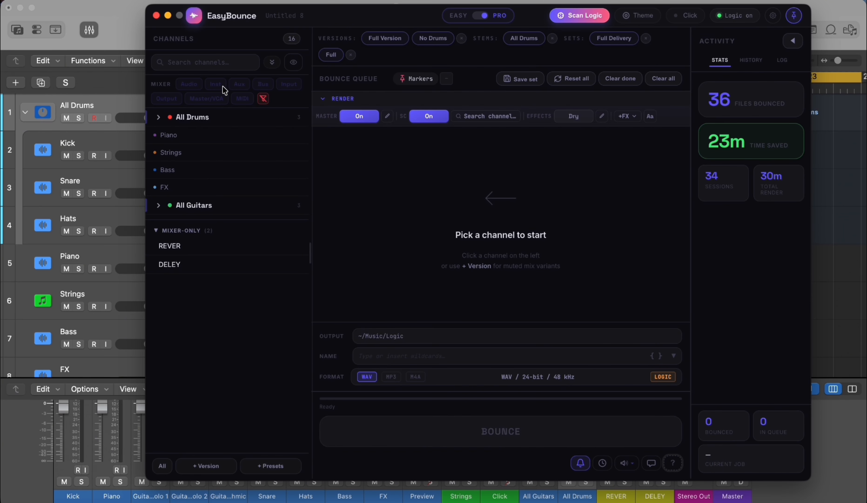
Enable the mixer channel-type filters with Audio channels excluded, and expand the All Drums and All Guitars groups.
{"action": "left_click", "coordinate": [263, 98]}
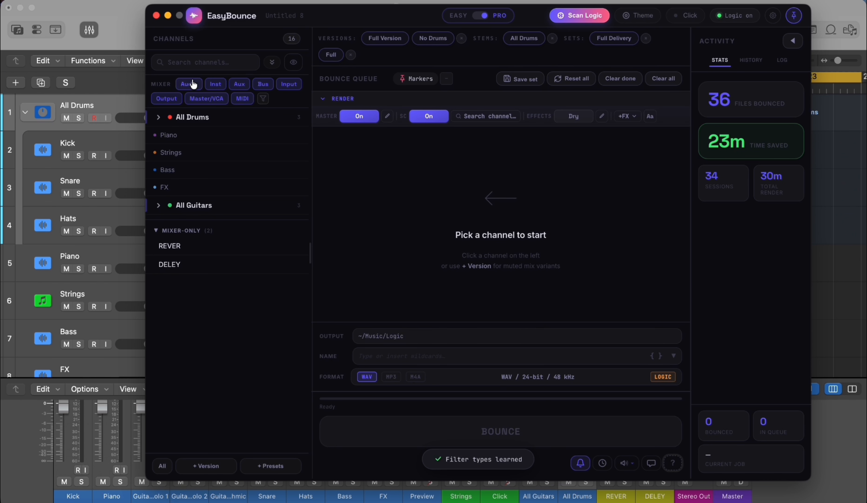
{"action": "left_click", "coordinate": [189, 84]}
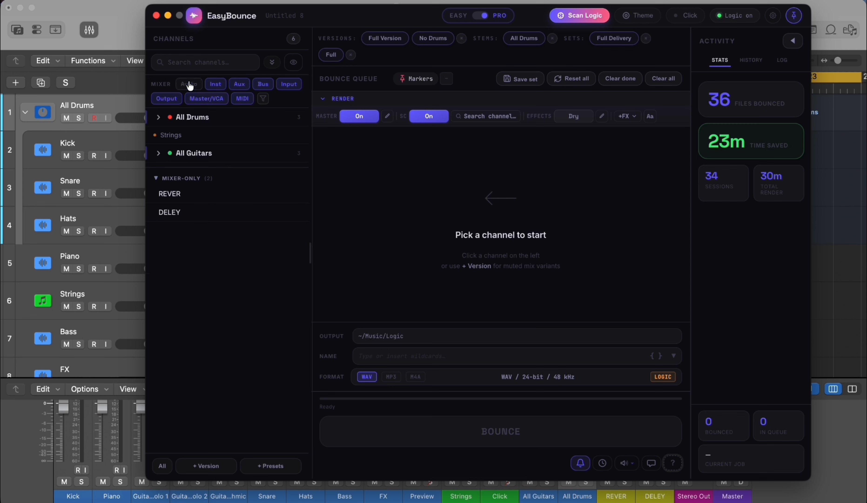
{"action": "left_click", "coordinate": [158, 153]}
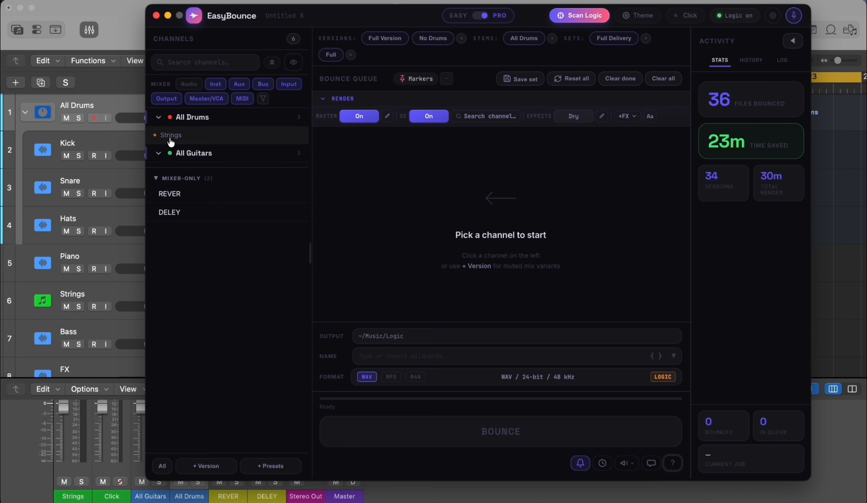
Filter the Audio and Inst channel types out of the channel list and collapse the All Drums and All Guitars groups.
{"action": "left_click", "coordinate": [189, 84]}
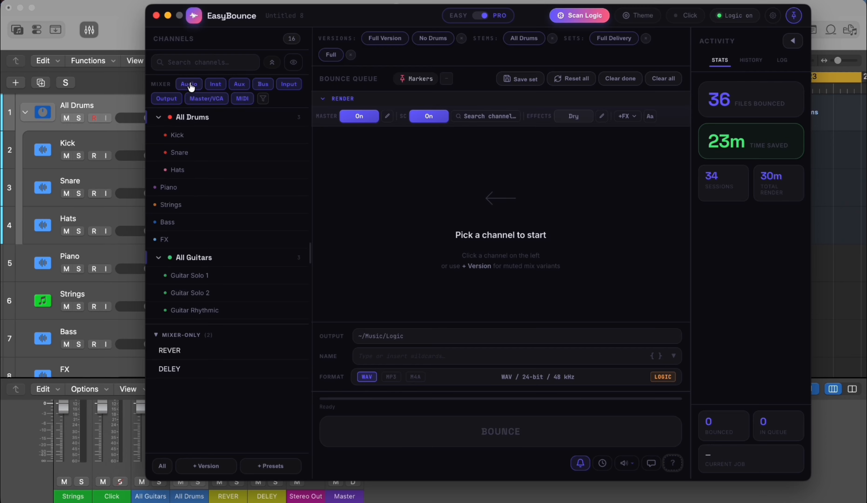
{"action": "left_click", "coordinate": [217, 83]}
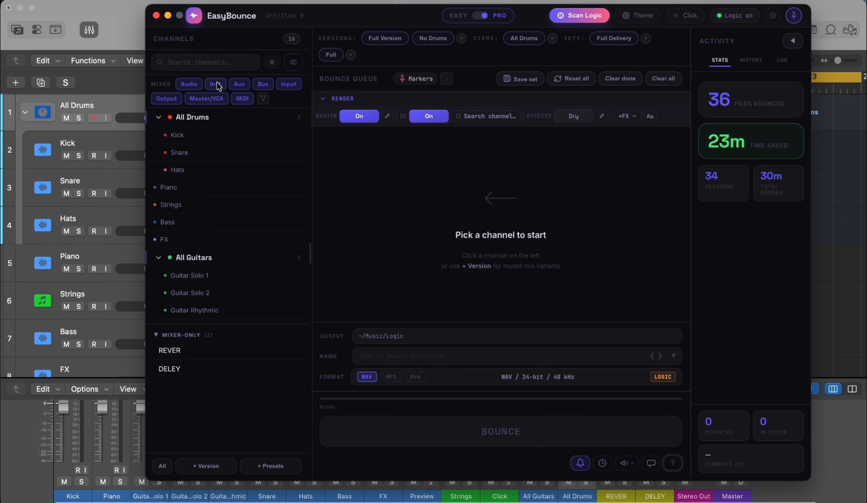
{"action": "left_click", "coordinate": [193, 85]}
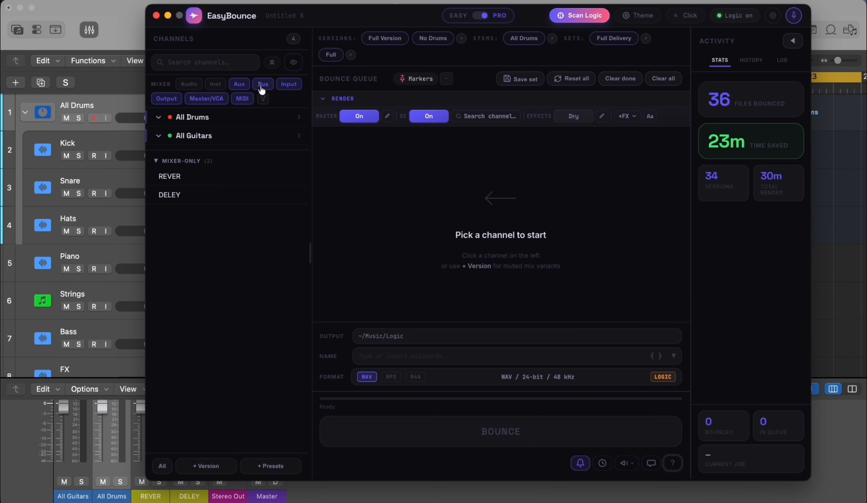
{"action": "left_click", "coordinate": [158, 117]}
{"action": "left_click", "coordinate": [158, 136]}
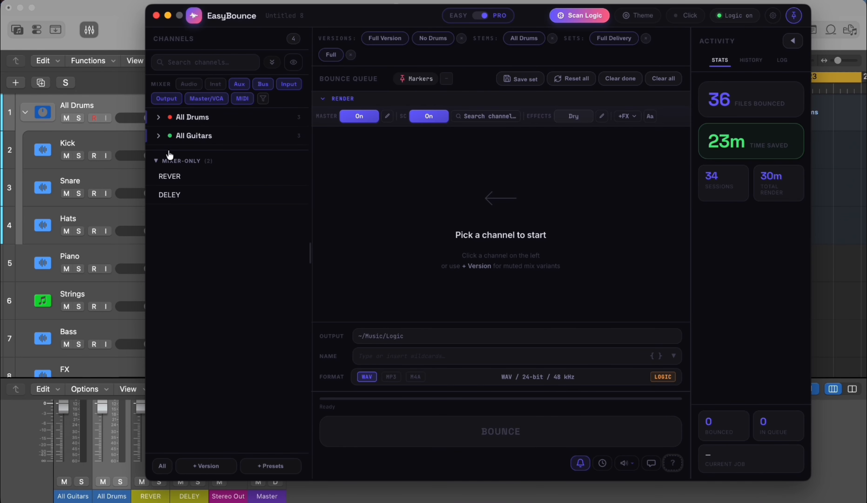
Queue the All Drums and All Guitars groups as stems, and remove both jobs from the queue.
{"action": "left_click", "coordinate": [199, 117]}
{"action": "left_click_drag", "start_coordinate": [191, 124], "coordinate": [410, 153]}
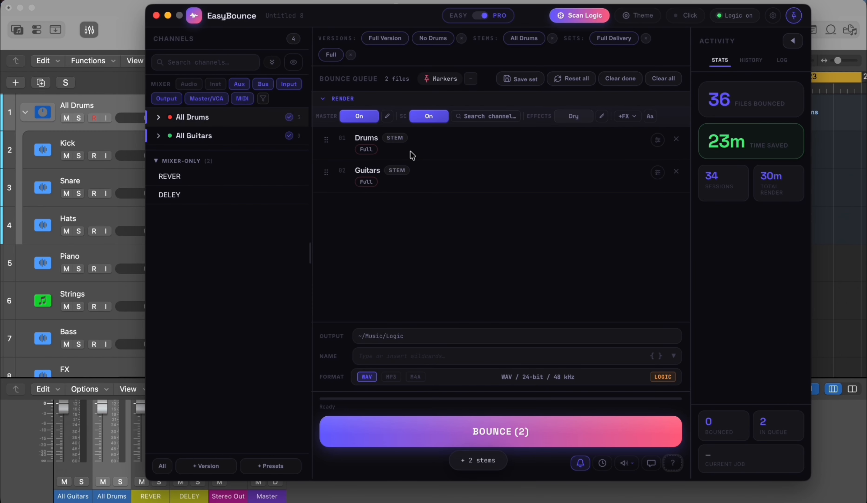
{"action": "scroll", "coordinate": [79, 178], "scroll_direction": "up", "scroll_amount": 2}
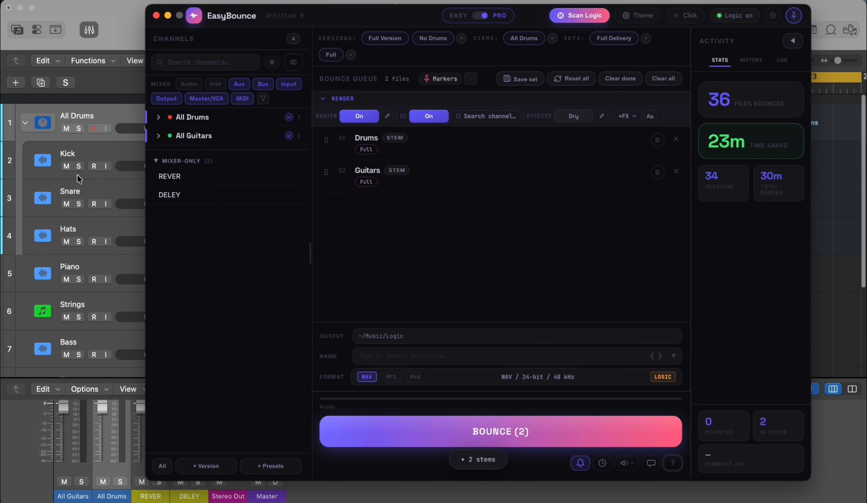
{"action": "left_click", "coordinate": [676, 139]}
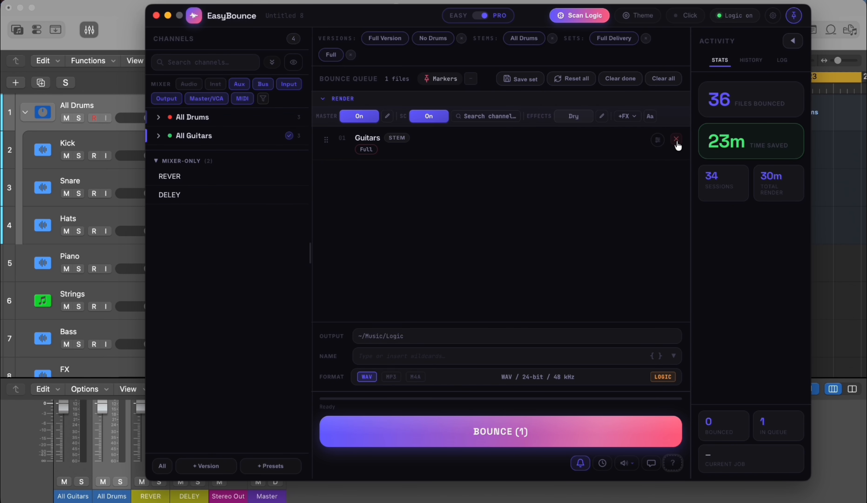
{"action": "left_click", "coordinate": [677, 140]}
Re-enable the Inst and Audio channel types and turn mixer filtering off, checking the channel groups both expanded and collapsed.
{"action": "left_click", "coordinate": [212, 84]}
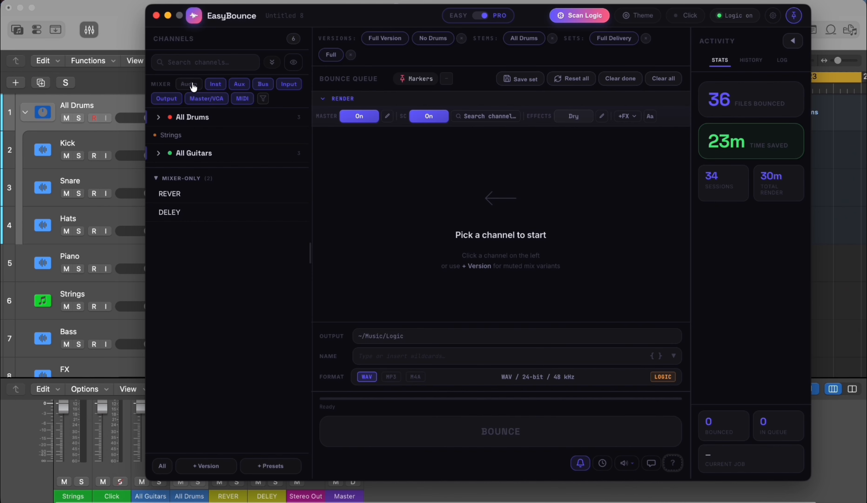
{"action": "left_click", "coordinate": [189, 84]}
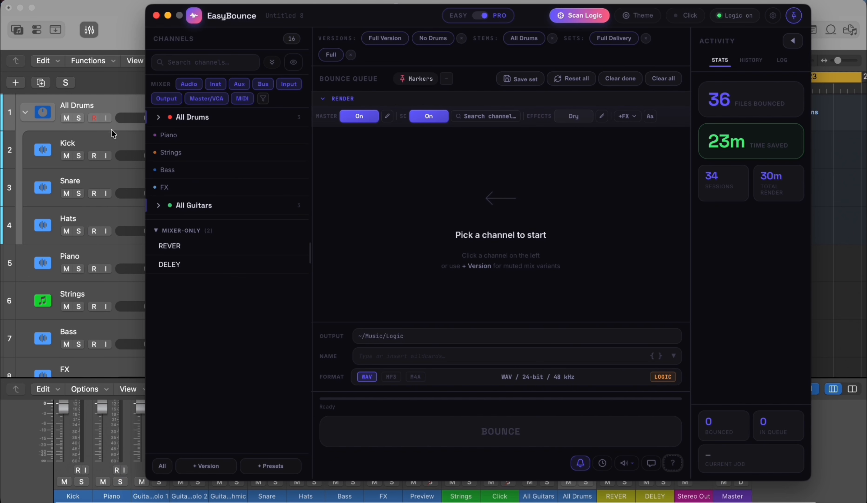
{"action": "left_click", "coordinate": [264, 98]}
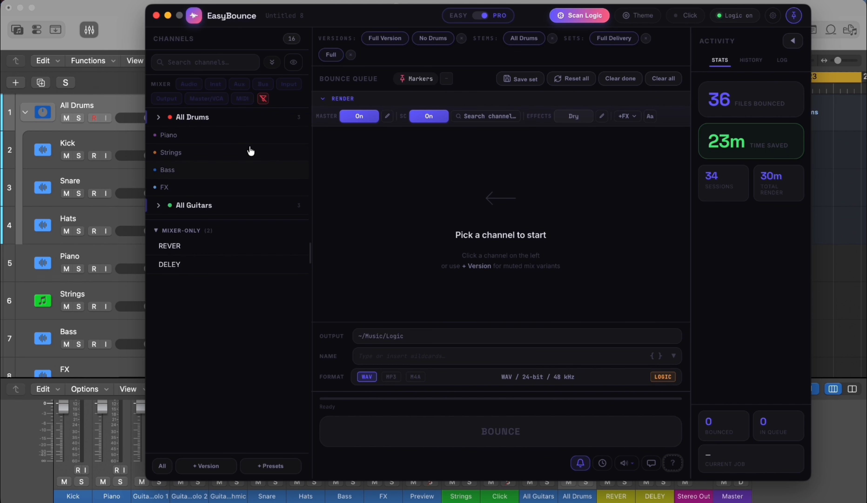
{"action": "left_click", "coordinate": [272, 61]}
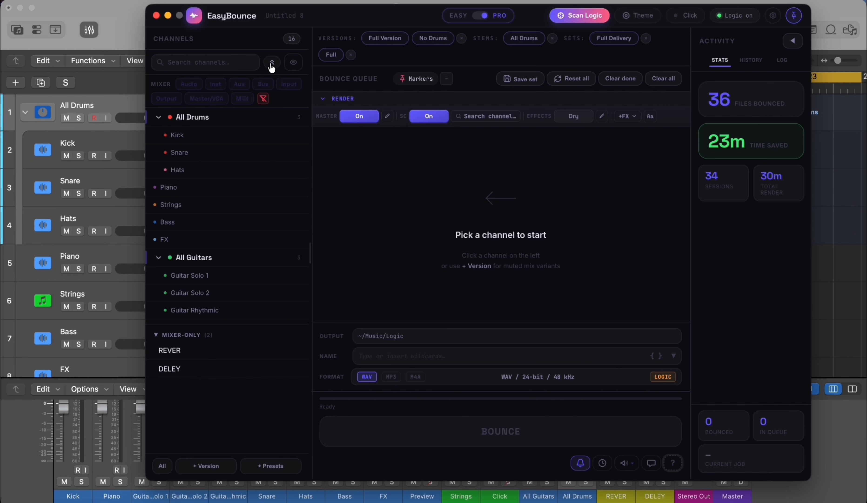
{"action": "left_click", "coordinate": [272, 64]}
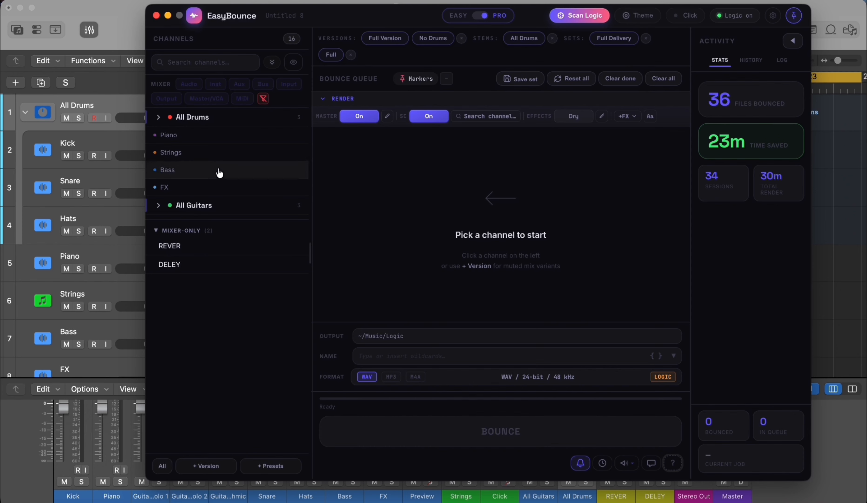
Queue the Piano channel as a stem.
{"action": "left_click_drag", "start_coordinate": [422, 17], "coordinate": [394, 18]}
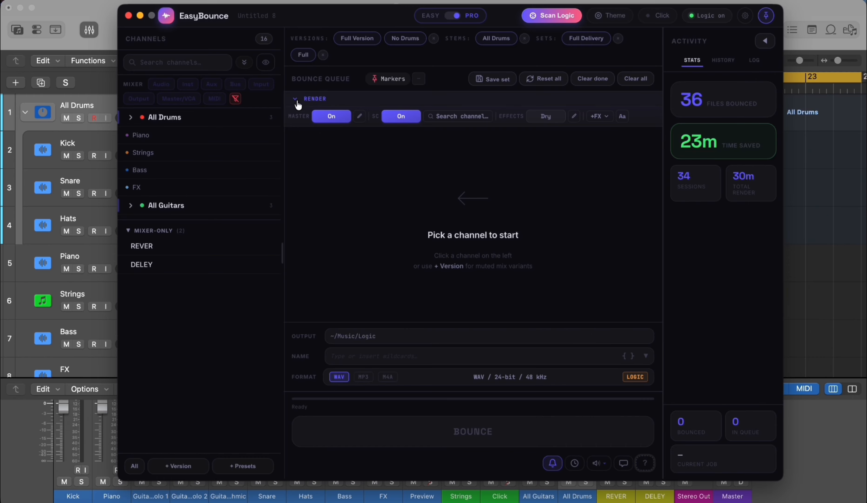
{"action": "left_click_drag", "start_coordinate": [150, 138], "coordinate": [405, 157]}
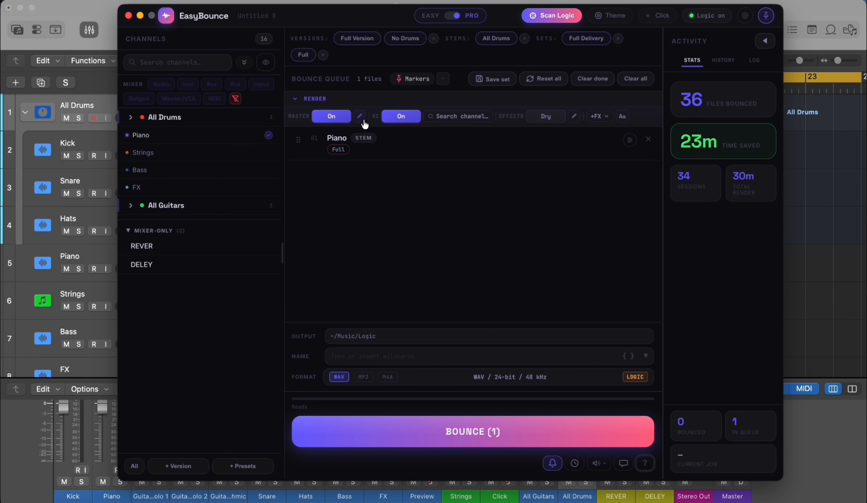
In Logic Pro, show the inspector and insert Channel EQ and OTT on the Stereo Out channel.
{"action": "left_click", "coordinate": [34, 31]}
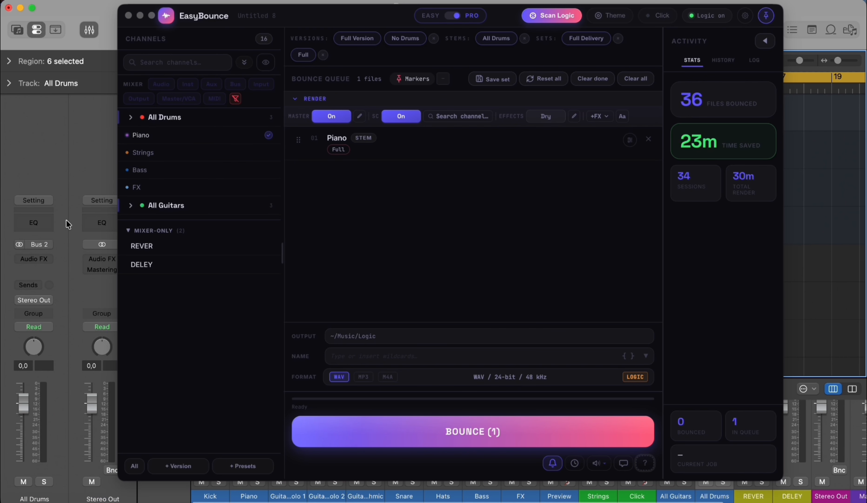
{"action": "left_click", "coordinate": [101, 224]}
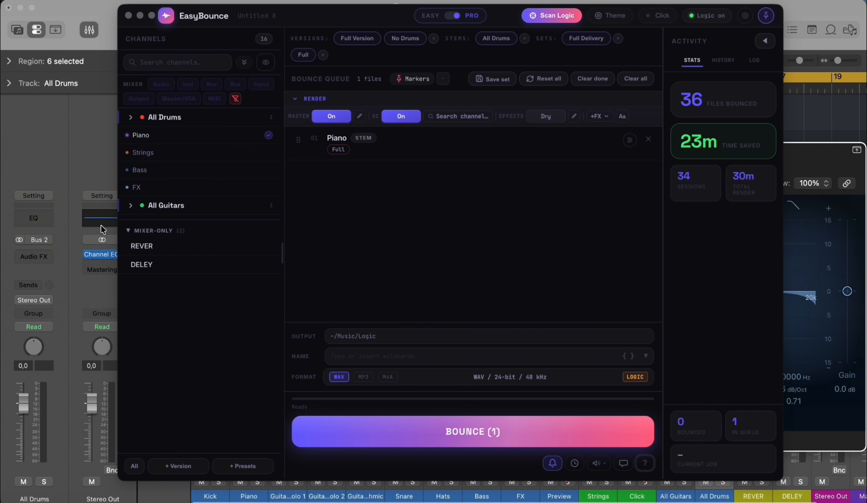
{"action": "left_click", "coordinate": [103, 263]}
{"action": "left_click", "coordinate": [104, 325]}
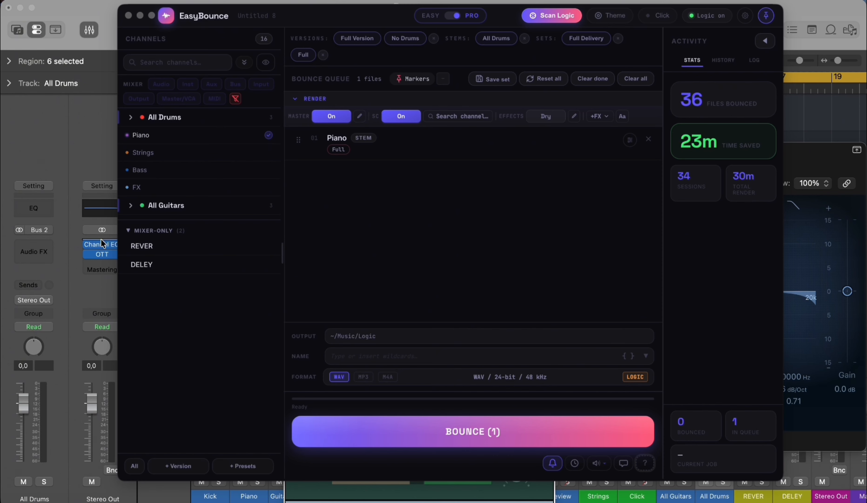
Bypass and re-enable Channel EQ and OTT in the master bus plugin list, and set Master to Off.
{"action": "left_click", "coordinate": [360, 117]}
{"action": "left_click", "coordinate": [361, 117]}
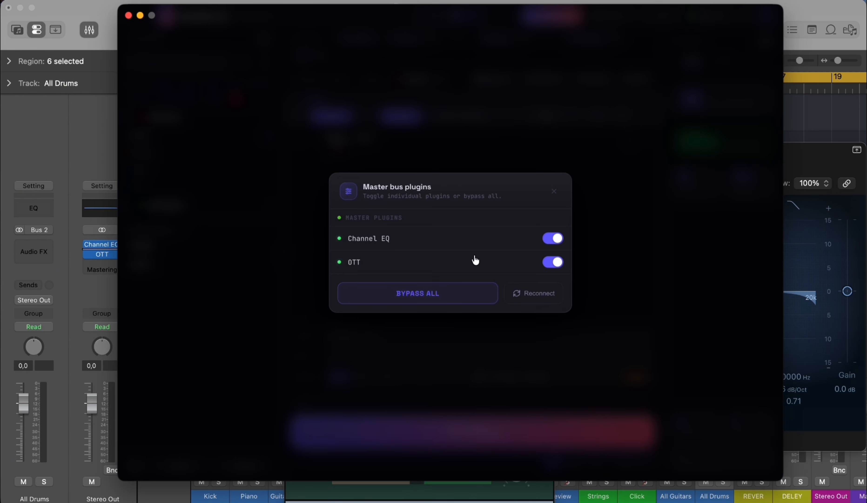
{"action": "left_click", "coordinate": [552, 241]}
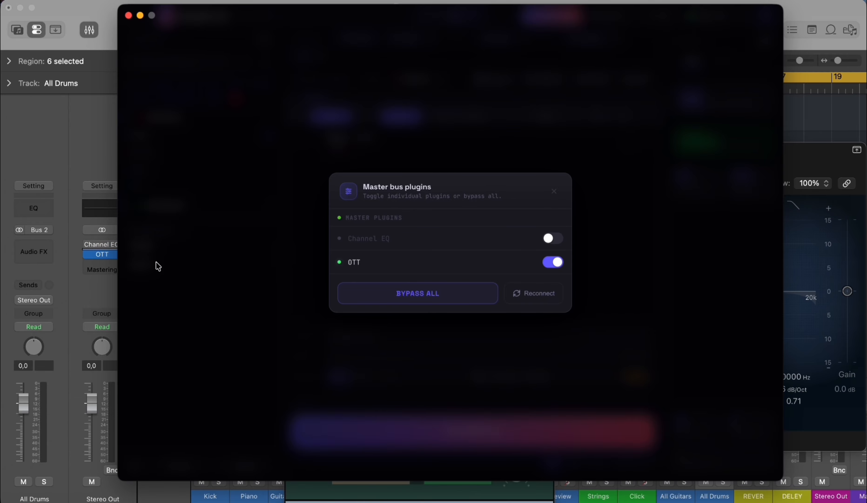
{"action": "left_click", "coordinate": [551, 240]}
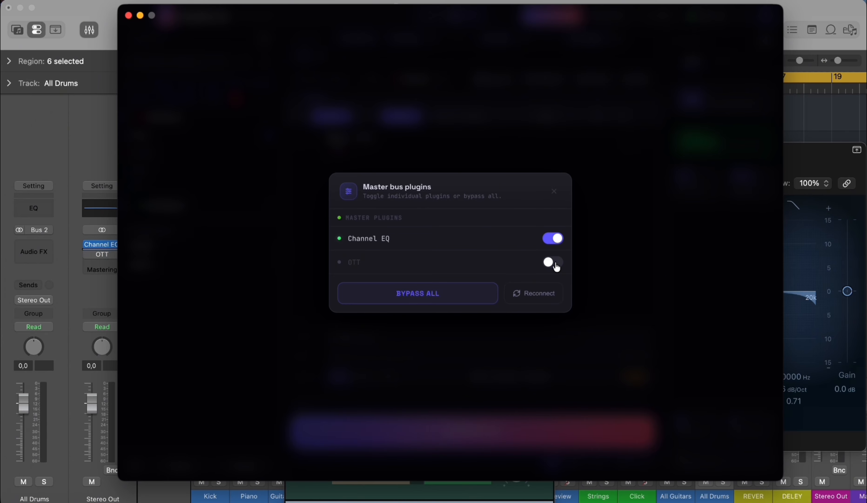
{"action": "left_click", "coordinate": [555, 261]}
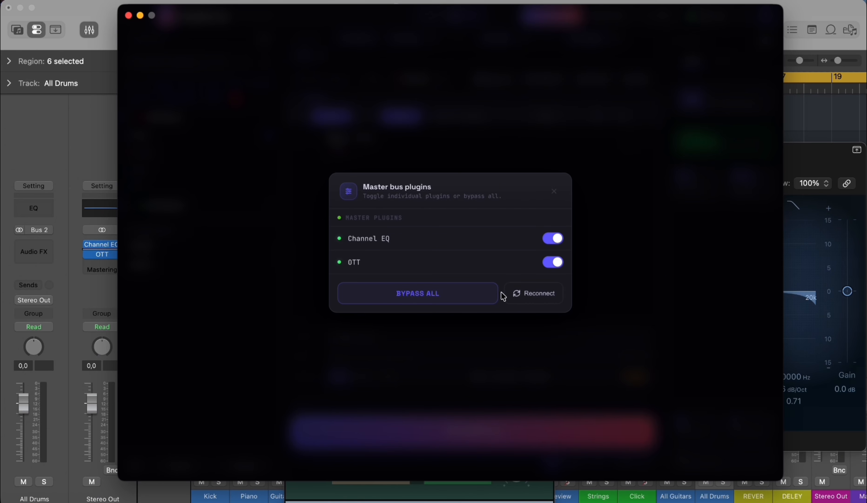
{"action": "left_click", "coordinate": [626, 165]}
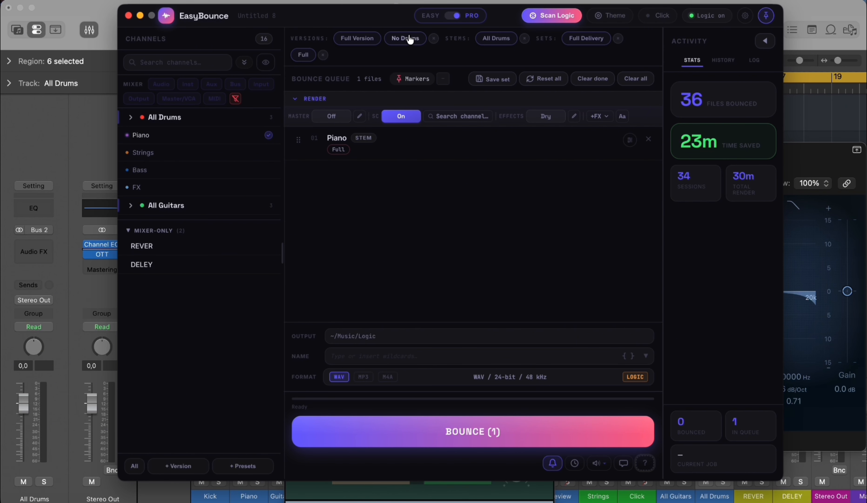
Uncover the Logic Pro tracks, start bouncing the Piano stem with Master off, and cancel the bounce.
{"action": "left_click_drag", "start_coordinate": [359, 21], "coordinate": [499, 22]}
{"action": "left_click", "coordinate": [286, 156]}
{"action": "left_click", "coordinate": [285, 156]}
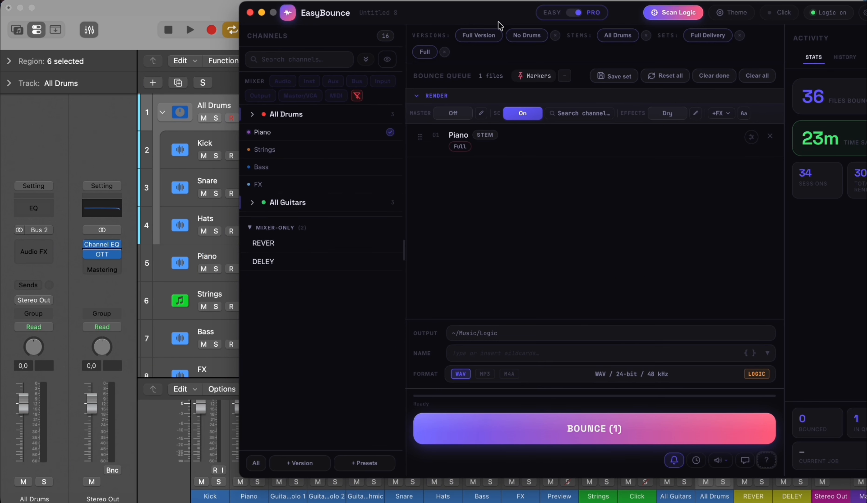
{"action": "left_click", "coordinate": [599, 441]}
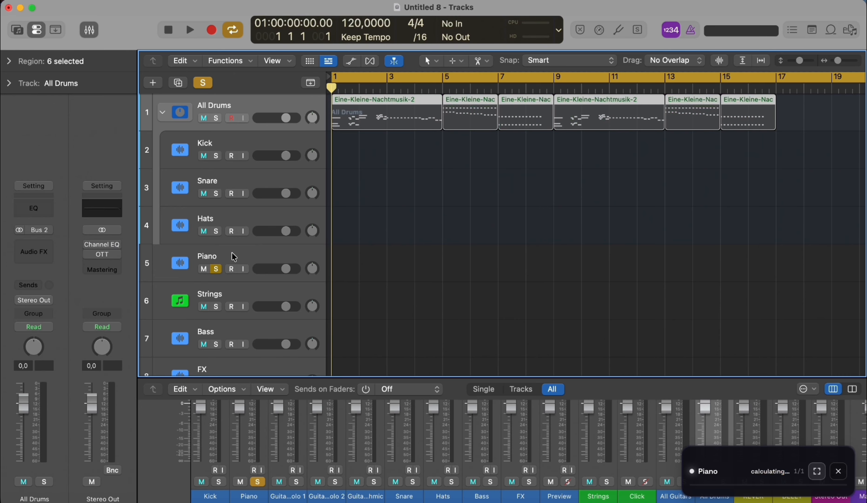
{"action": "left_click", "coordinate": [838, 471]}
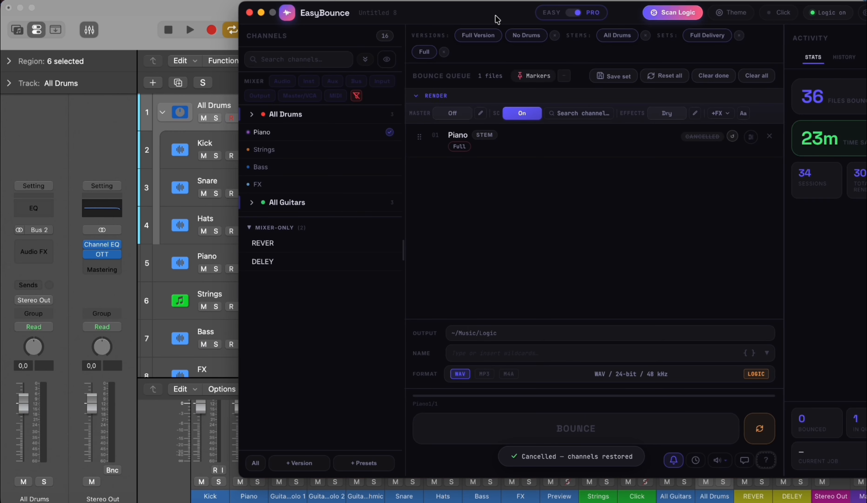
Cycle the Master and SC render modes, trying M + NoM for Master, and return both to On.
{"action": "left_click_drag", "start_coordinate": [494, 17], "coordinate": [340, 18]}
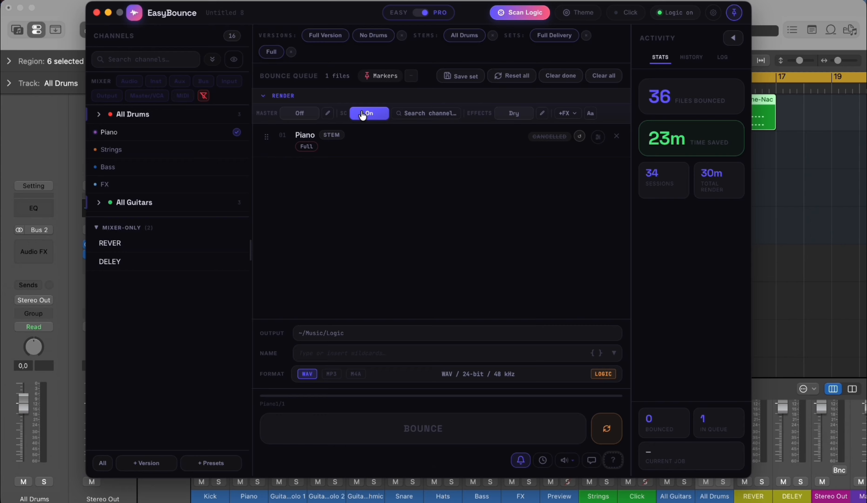
{"action": "left_click", "coordinate": [380, 116]}
{"action": "left_click", "coordinate": [373, 116]}
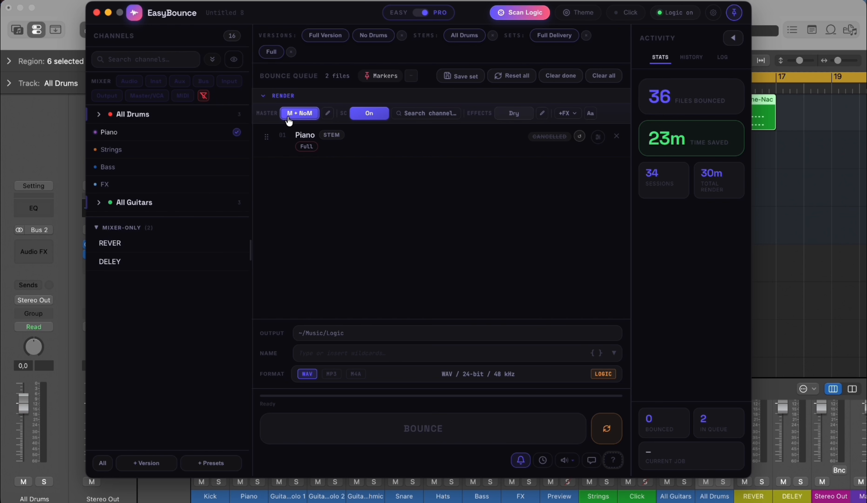
{"action": "left_click", "coordinate": [305, 116]}
Select Kick as a sidechain channel and remove it from the selection.
{"action": "left_click", "coordinate": [430, 114]}
{"action": "left_click", "coordinate": [368, 171]}
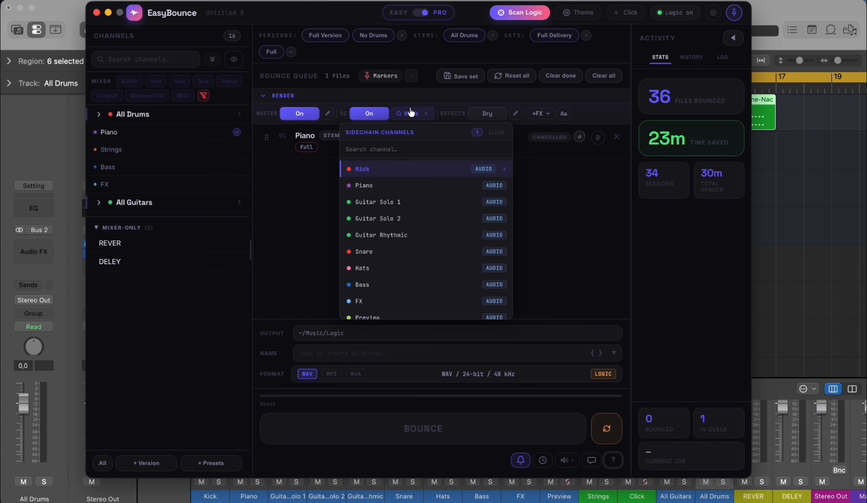
{"action": "left_click", "coordinate": [426, 113]}
Set Master to M + NoM and SC to SC + NoSC, and reset the cancelled Piano job.
{"action": "left_click", "coordinate": [383, 114]}
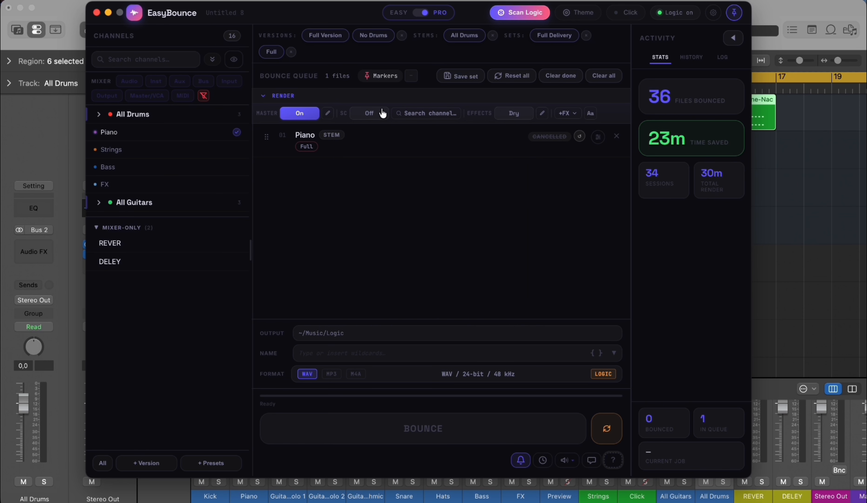
{"action": "left_click", "coordinate": [293, 116]}
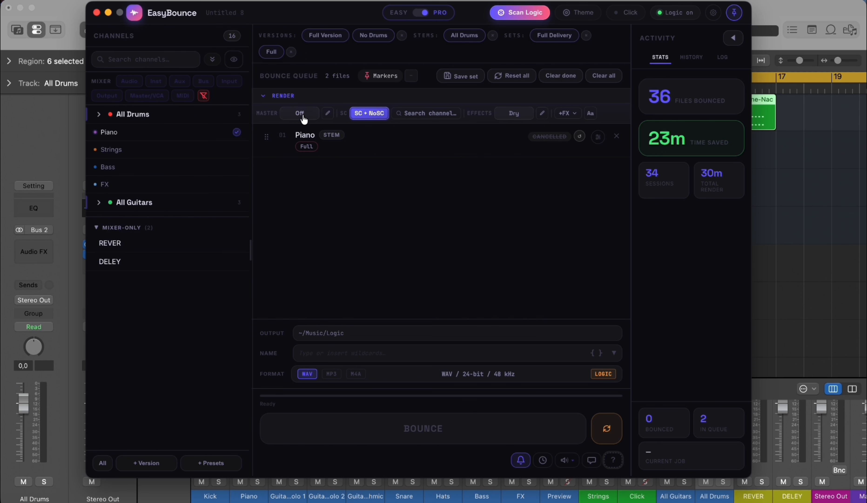
{"action": "left_click", "coordinate": [299, 116]}
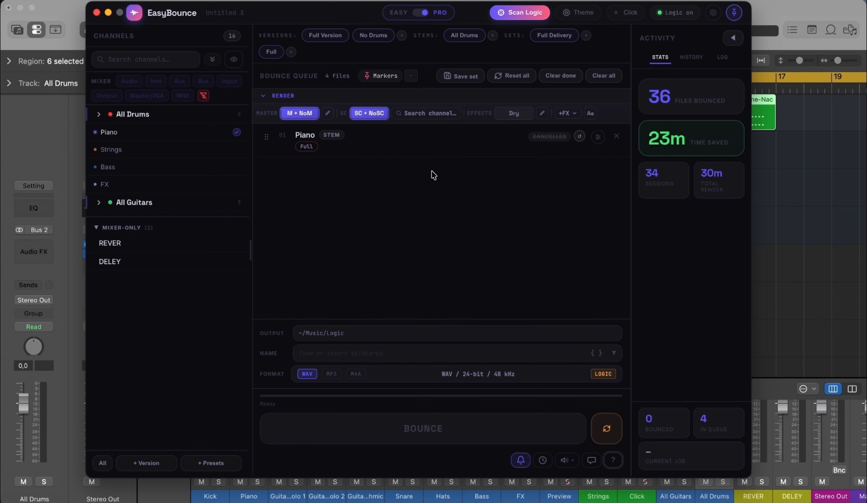
{"action": "left_click", "coordinate": [607, 428]}
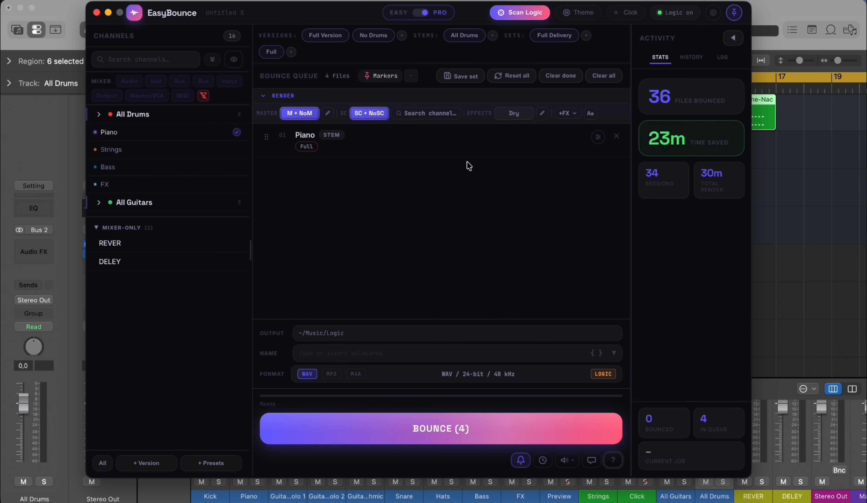
Set SC and Master back to On, and set Effects to Wet + Dry.
{"action": "left_click", "coordinate": [368, 114]}
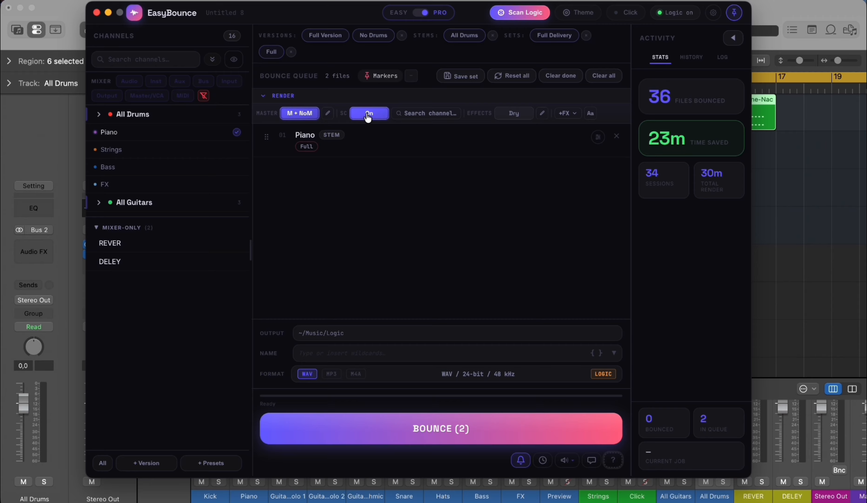
{"action": "left_click", "coordinate": [311, 115]}
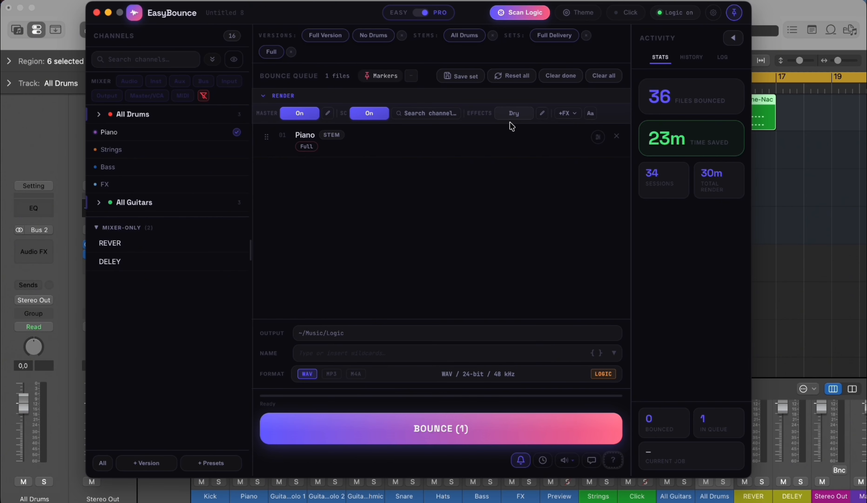
{"action": "left_click", "coordinate": [511, 115]}
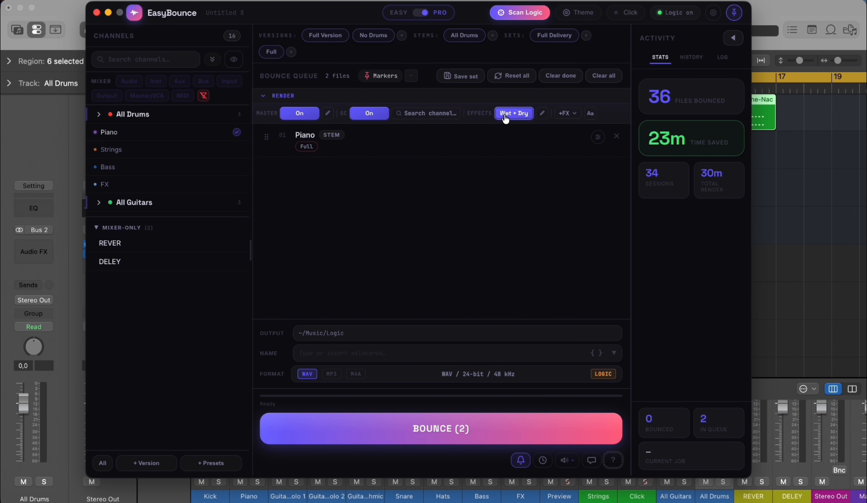
Set Effects to Wet and select the DELEY and REVER returns as its FX channels.
{"action": "left_click", "coordinate": [511, 119]}
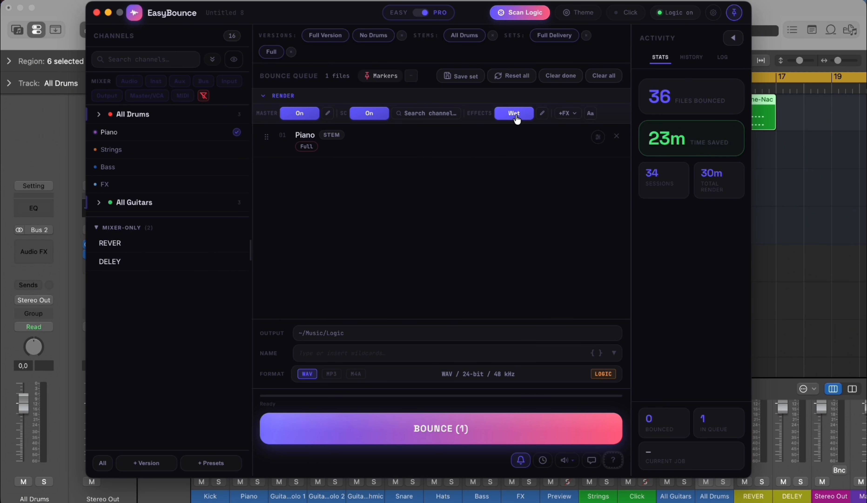
{"action": "left_click", "coordinate": [543, 114]}
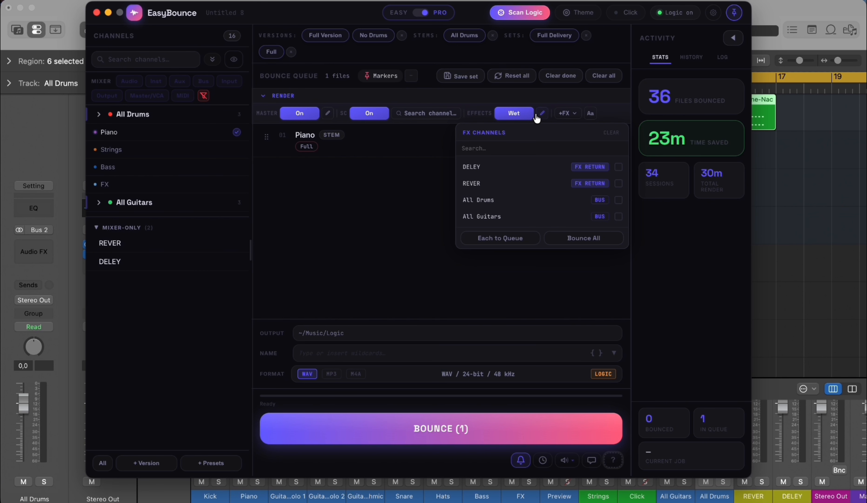
{"action": "left_click", "coordinate": [619, 168]}
{"action": "left_click", "coordinate": [619, 183]}
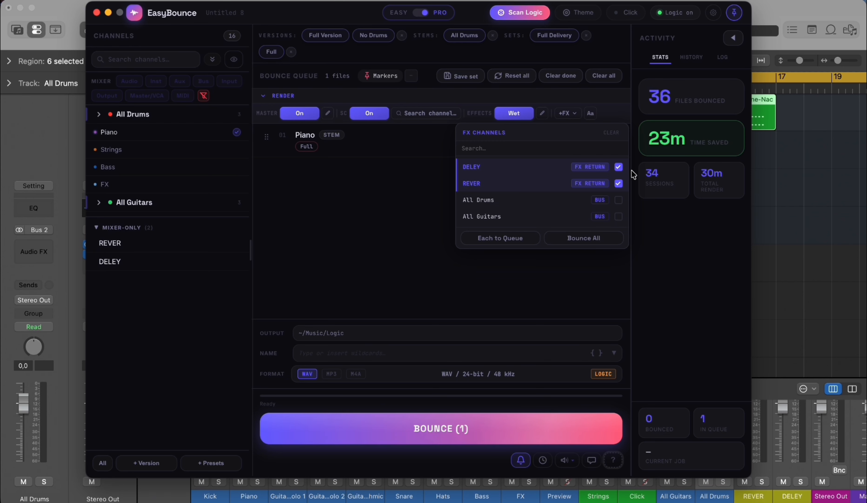
Set Effects to Dry and choose the DELEY return to keep on the dry render.
{"action": "left_click", "coordinate": [525, 111]}
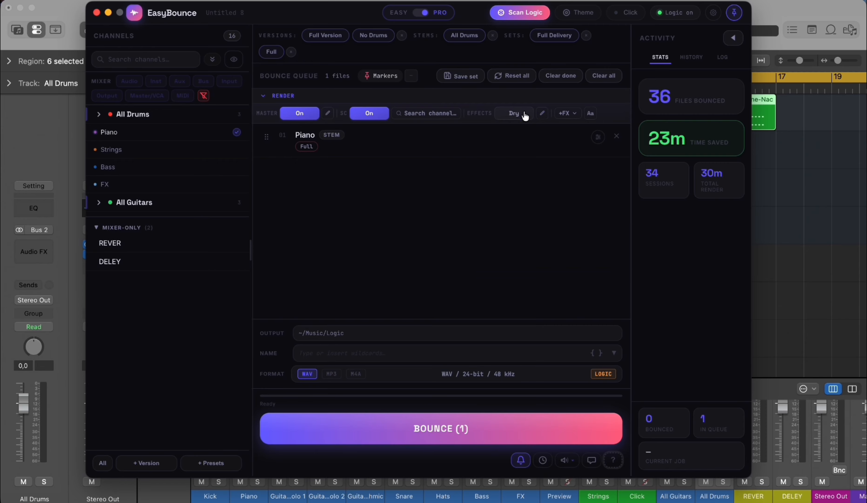
{"action": "left_click", "coordinate": [545, 114]}
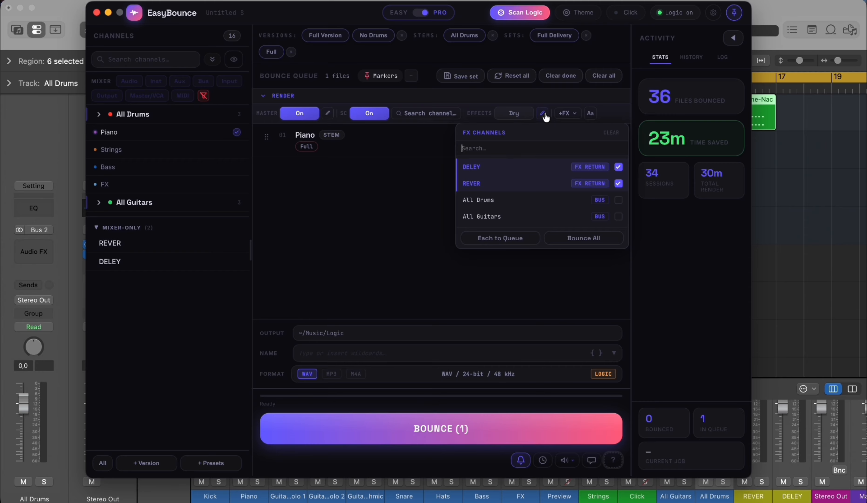
{"action": "left_click", "coordinate": [545, 114]}
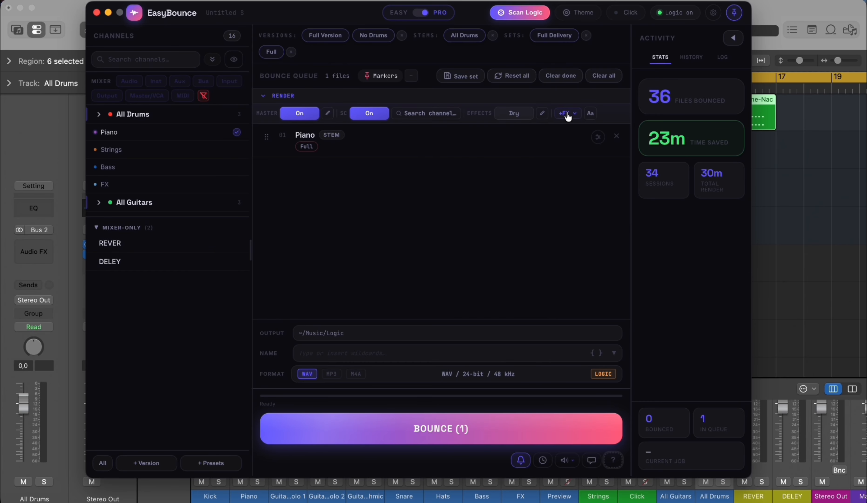
{"action": "left_click", "coordinate": [571, 114]}
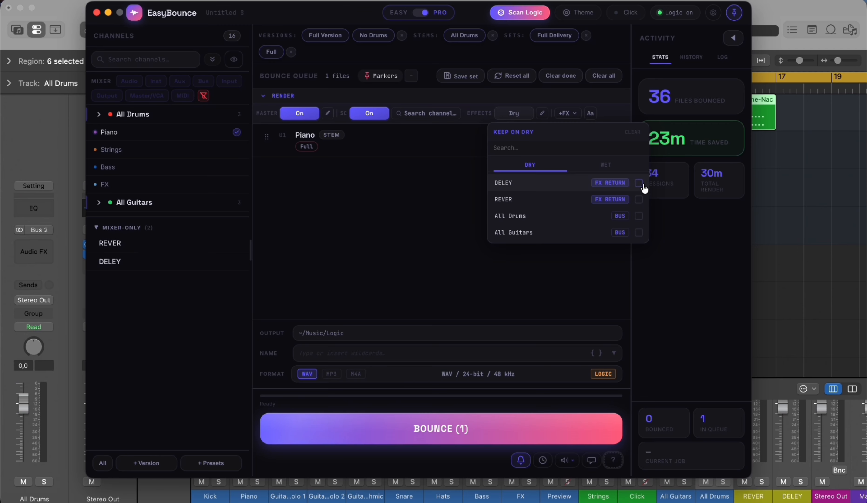
{"action": "left_click", "coordinate": [345, 187]}
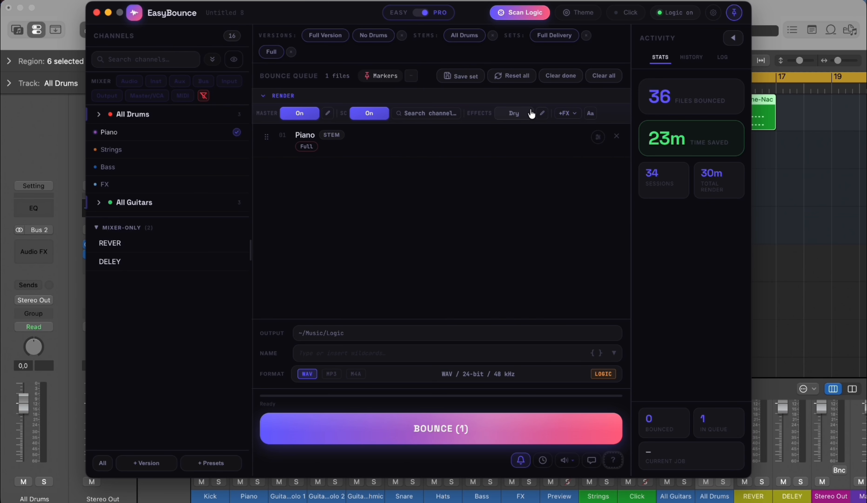
{"action": "left_click", "coordinate": [566, 113]}
{"action": "left_click", "coordinate": [413, 214]}
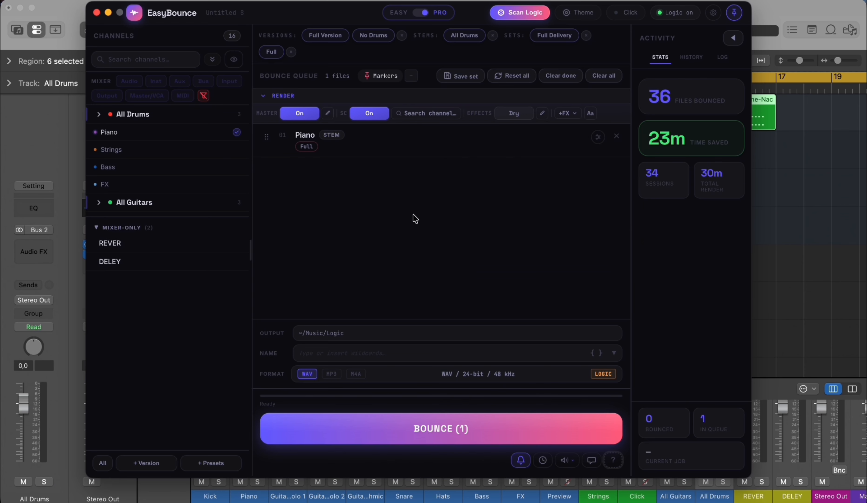
{"action": "left_click", "coordinate": [558, 113]}
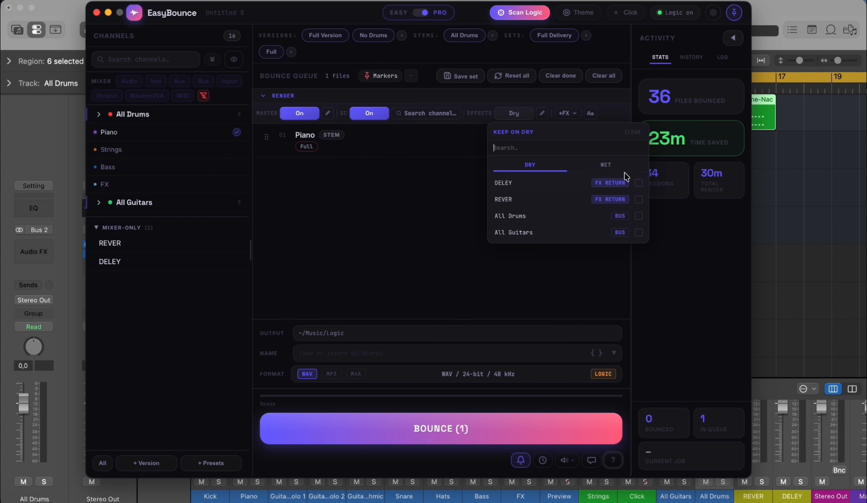
{"action": "left_click", "coordinate": [640, 183]}
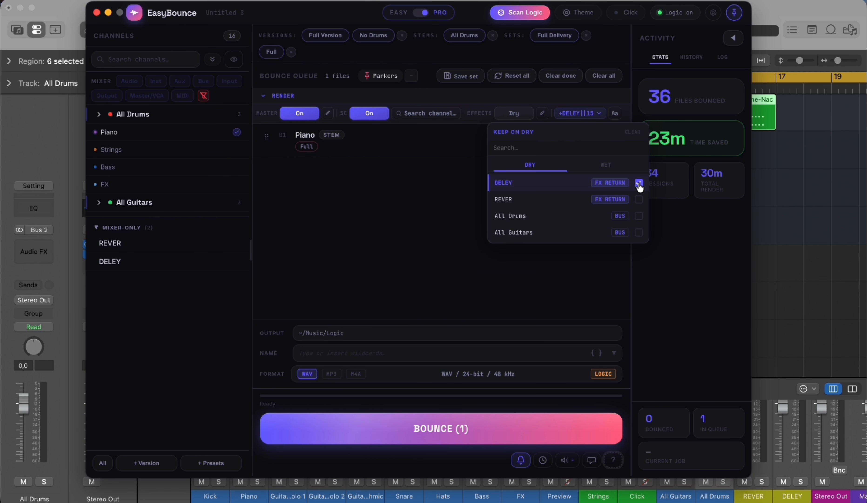
{"action": "left_click", "coordinate": [381, 215]}
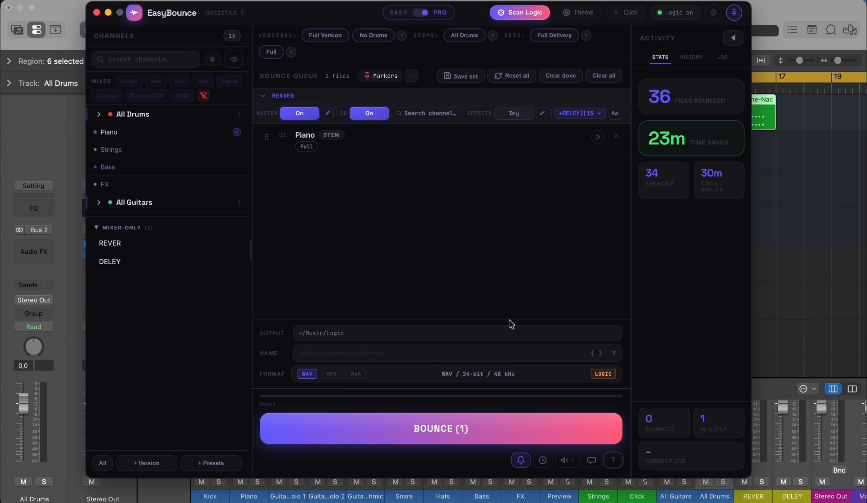
Start bouncing Piano, enlarge the Logic Pro mixer to inspect the channel mutes, and cancel the bounce.
{"action": "left_click", "coordinate": [475, 429]}
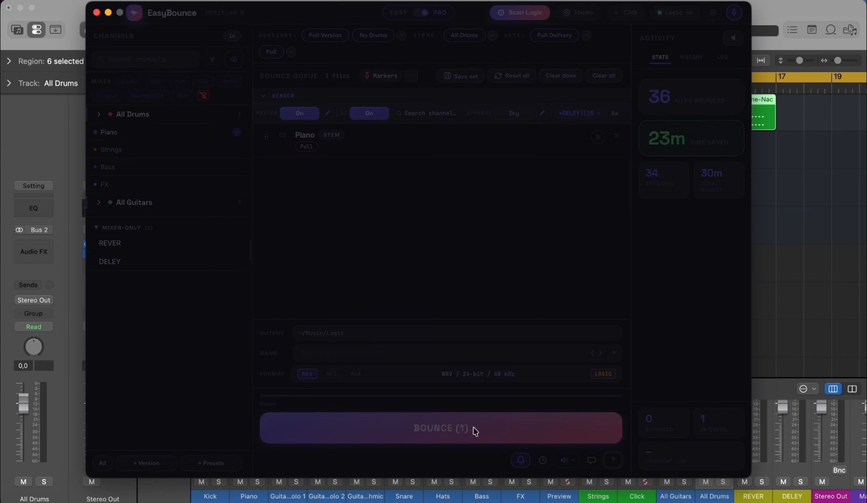
{"action": "left_click_drag", "start_coordinate": [683, 377], "coordinate": [684, 218]}
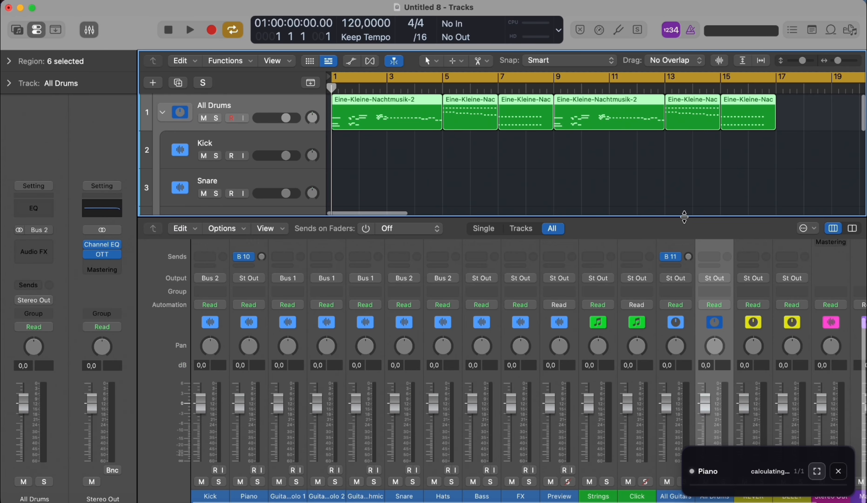
{"action": "left_click_drag", "start_coordinate": [750, 454], "coordinate": [765, 358]}
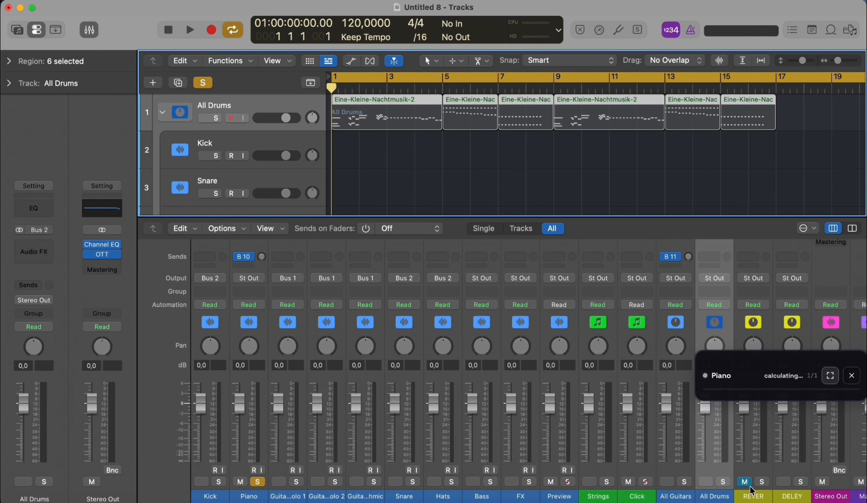
{"action": "key", "text": "Return"}
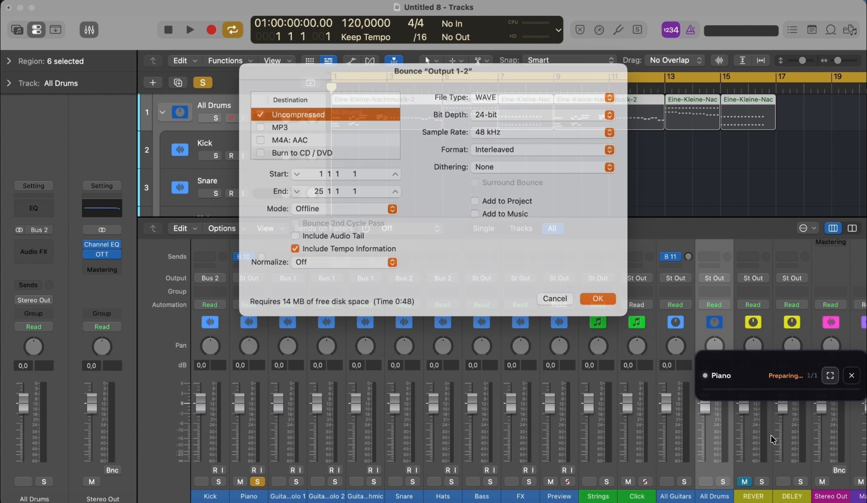
{"action": "key", "text": "super+shift+g"}
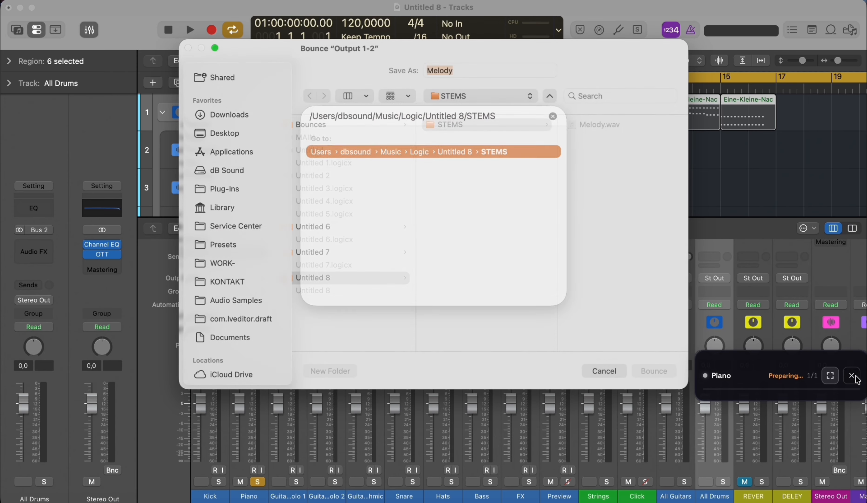
{"action": "left_click", "coordinate": [852, 375]}
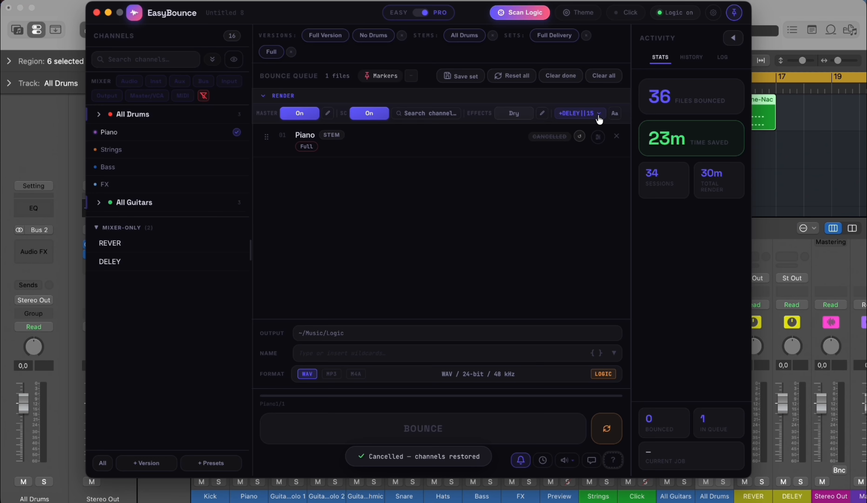
Set Effects to Wet and choose the REVER return to be muted from the wet render.
{"action": "left_click", "coordinate": [599, 113]}
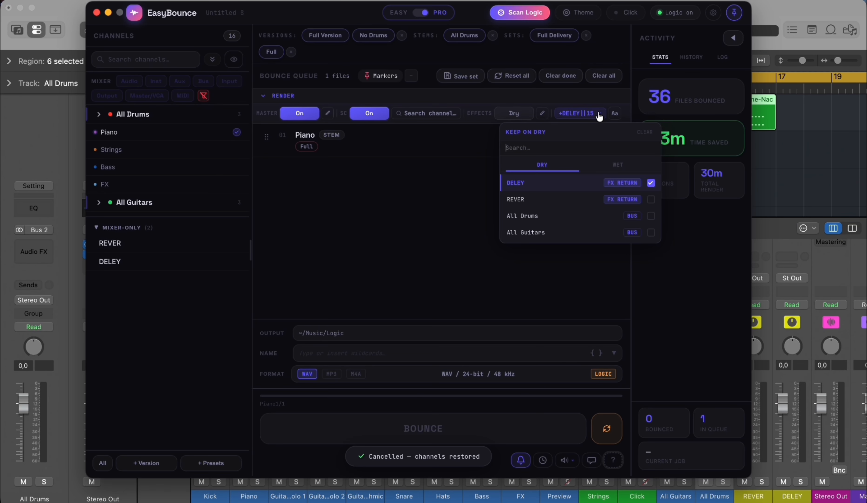
{"action": "left_click", "coordinate": [521, 113]}
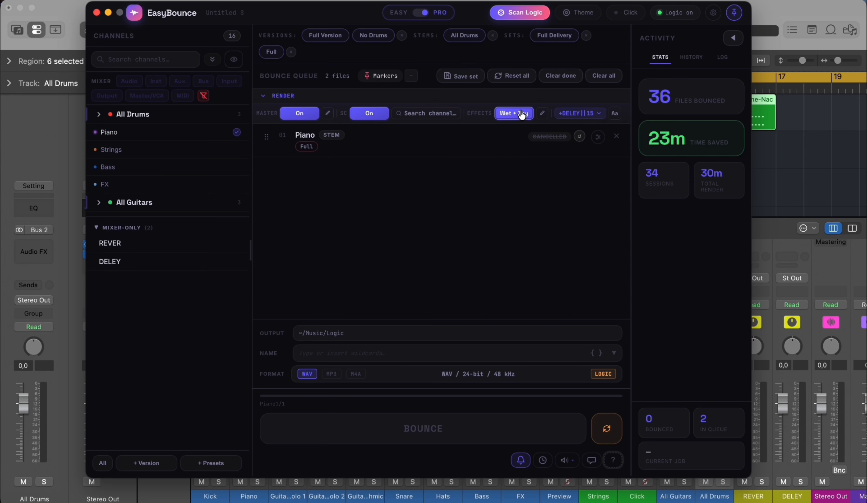
{"action": "left_click", "coordinate": [520, 115]}
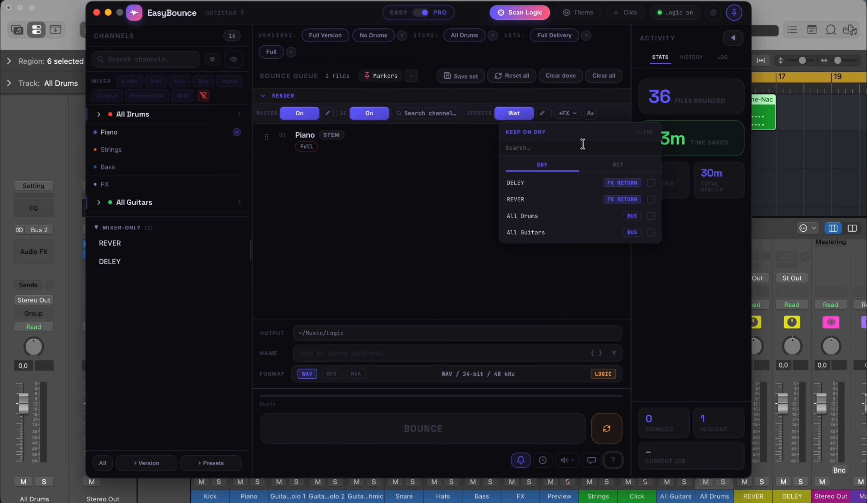
{"action": "left_click", "coordinate": [617, 165]}
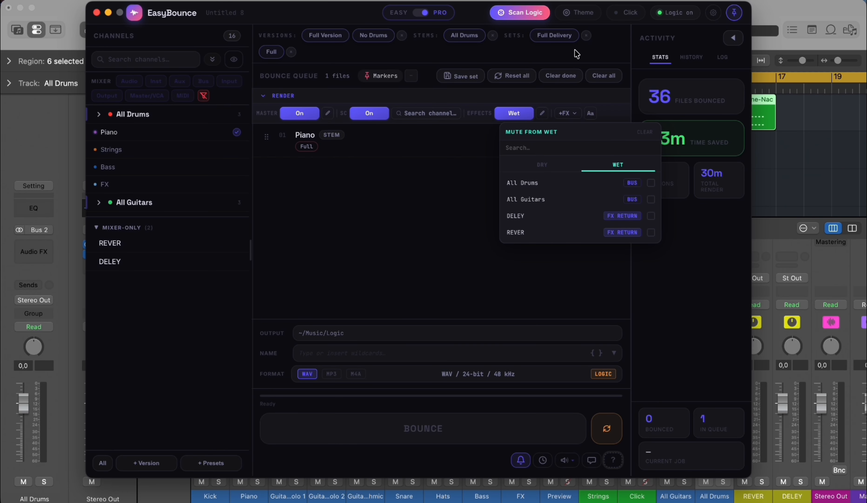
{"action": "left_click", "coordinate": [651, 232]}
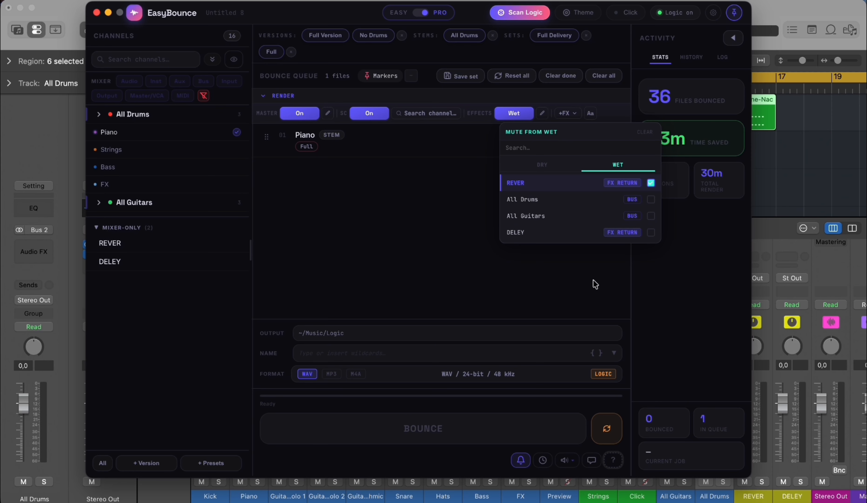
{"action": "left_click", "coordinate": [477, 283]}
Retry the Piano bounce, cancel it while Logic Pro prepares it, and queue the job for another retry.
{"action": "left_click", "coordinate": [610, 419]}
{"action": "left_click", "coordinate": [518, 430]}
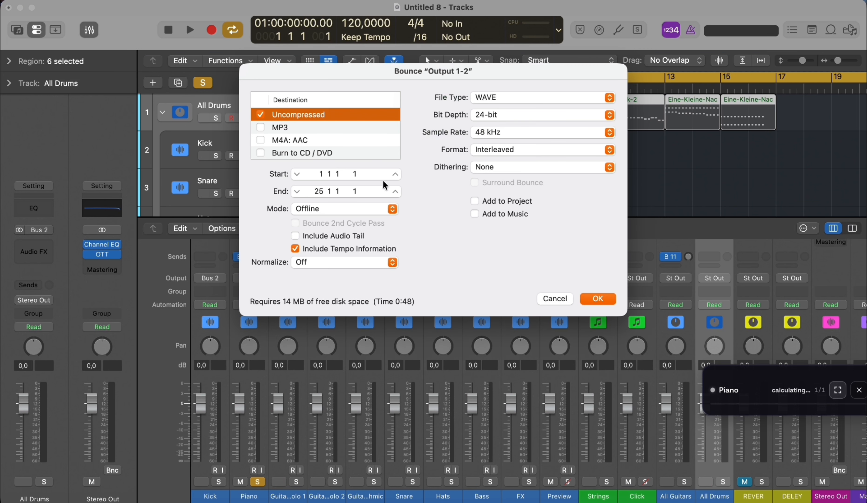
{"action": "left_click", "coordinate": [860, 390]}
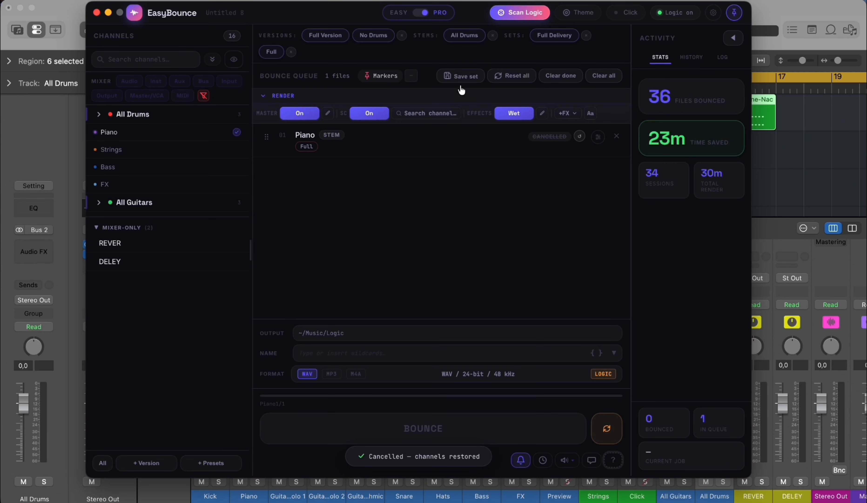
{"action": "left_click", "coordinate": [607, 429]}
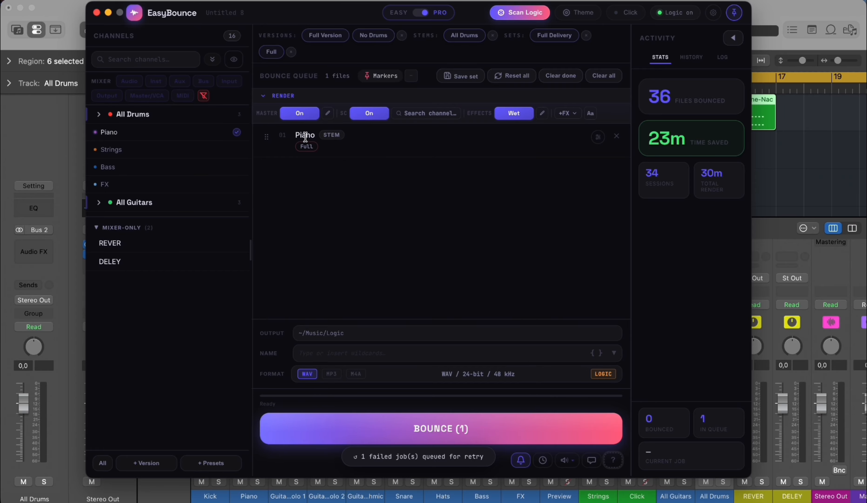
Add Strings to the bounce queue and override its own render settings with Effects Dry and Master Off.
{"action": "left_click", "coordinate": [119, 151]}
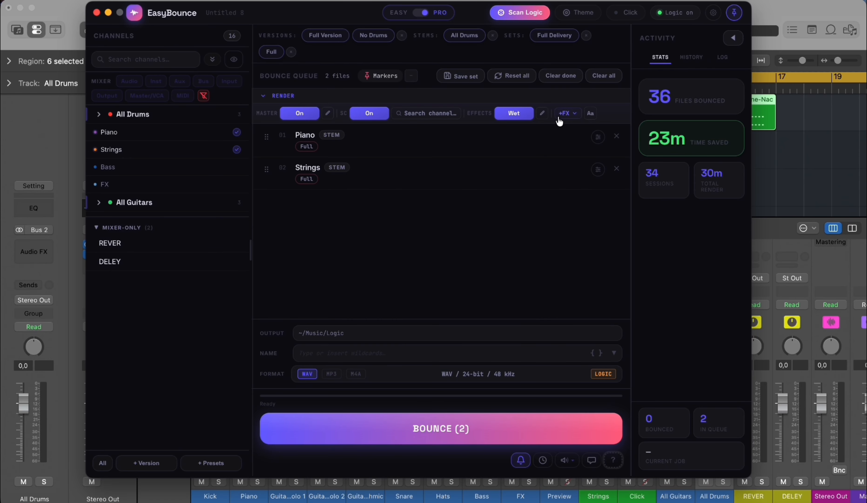
{"action": "left_click", "coordinate": [599, 169]}
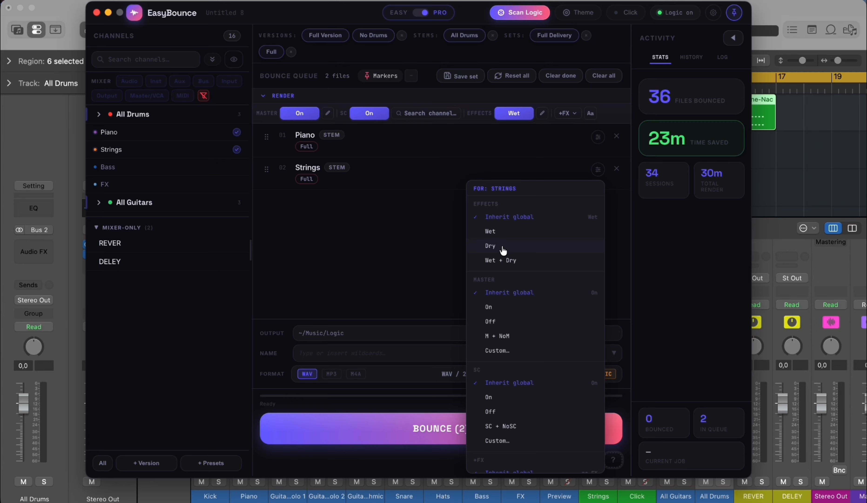
{"action": "left_click", "coordinate": [492, 245]}
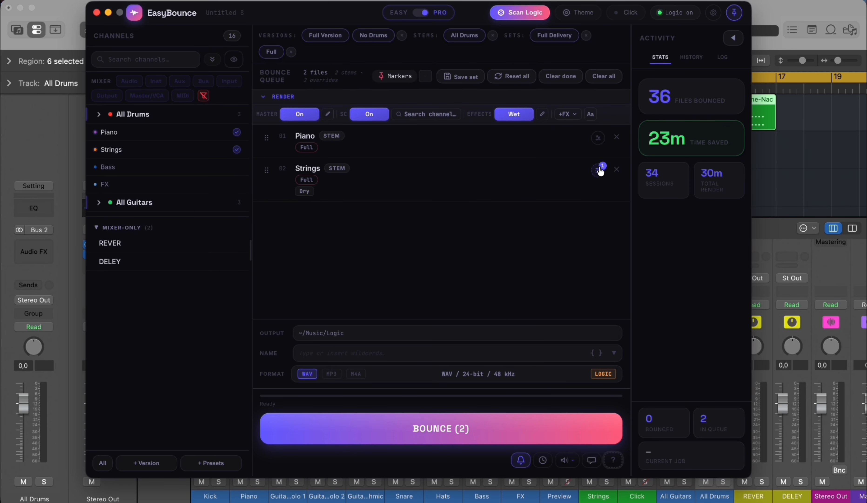
{"action": "left_click", "coordinate": [598, 169]}
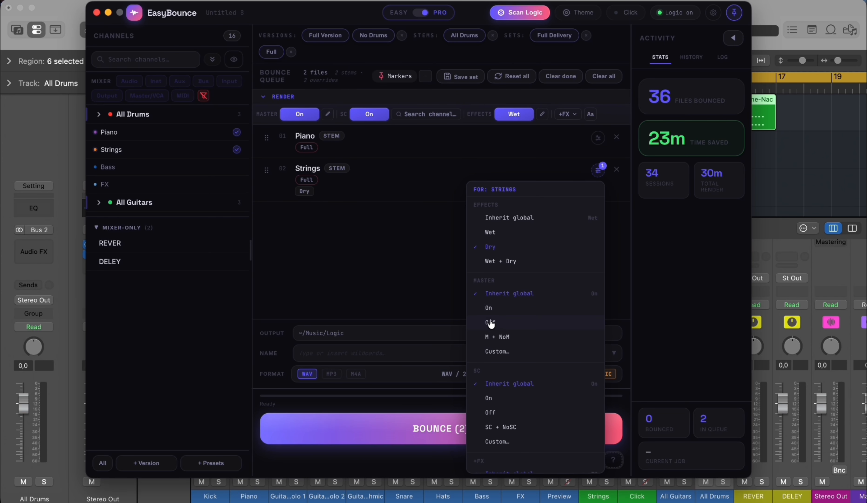
{"action": "left_click", "coordinate": [500, 321]}
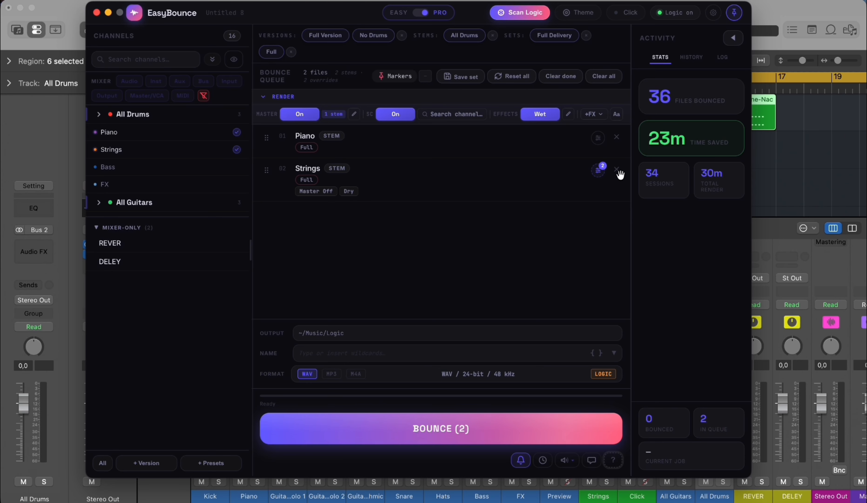
Give the Strings stem a custom +FX override that mutes DELEY and REVER from wet.
{"action": "left_click", "coordinate": [599, 171]}
{"action": "scroll", "coordinate": [511, 418], "scroll_direction": "down", "scroll_amount": 2}
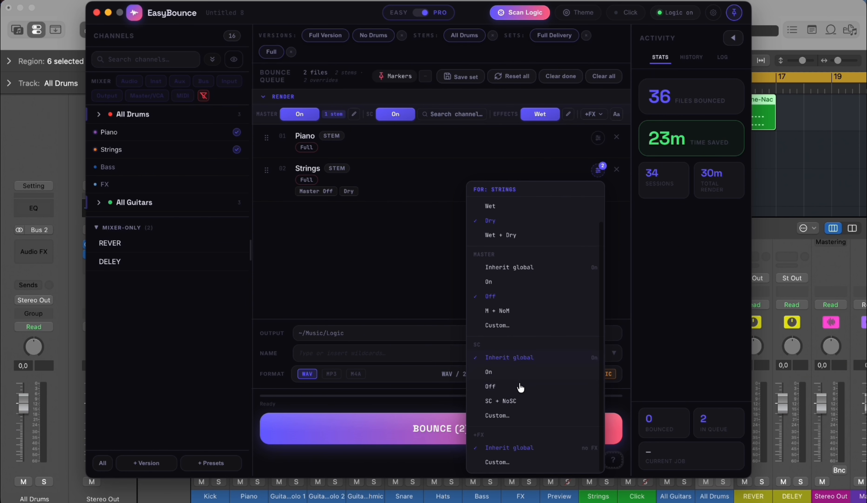
{"action": "left_click", "coordinate": [497, 461]}
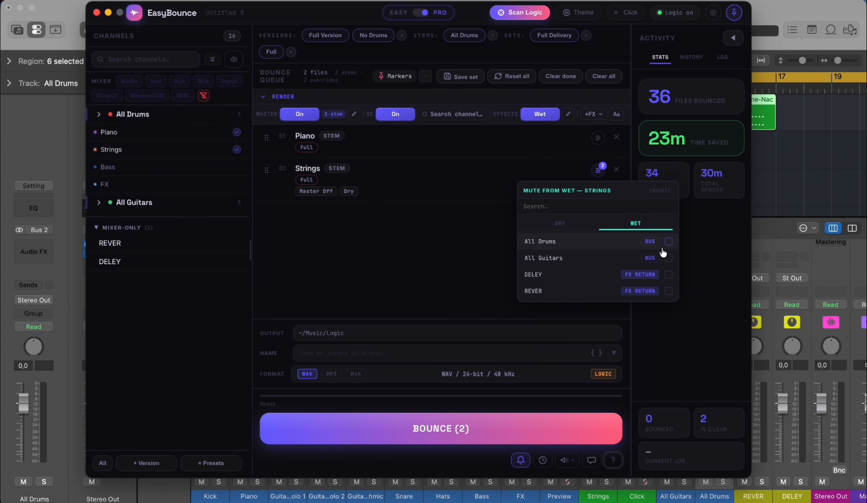
{"action": "left_click", "coordinate": [669, 275]}
{"action": "left_click", "coordinate": [669, 291]}
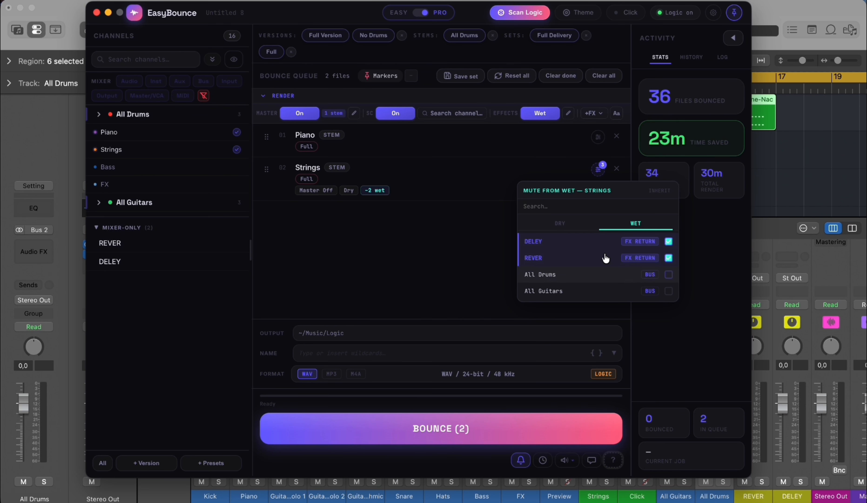
{"action": "left_click", "coordinate": [398, 251]}
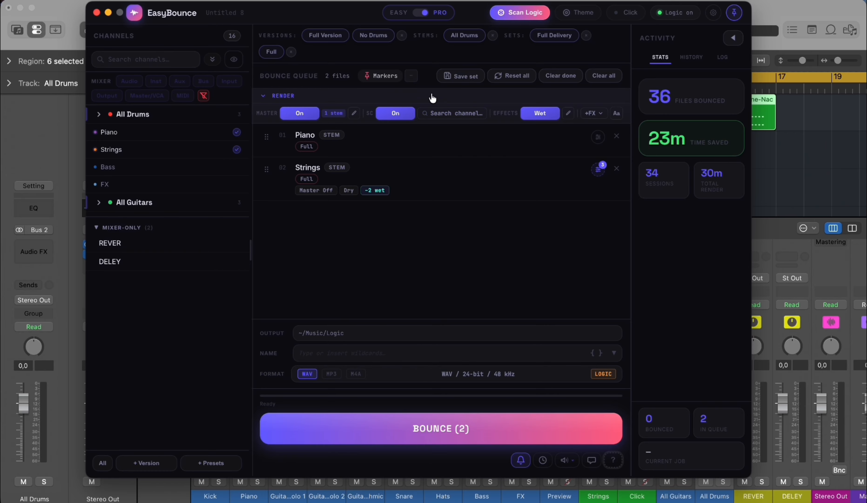
Review the Strings stem's own override options for effects, master, sidechain and +FX.
{"action": "left_click", "coordinate": [437, 120]}
{"action": "left_click", "coordinate": [300, 281]}
{"action": "left_click", "coordinate": [599, 173]}
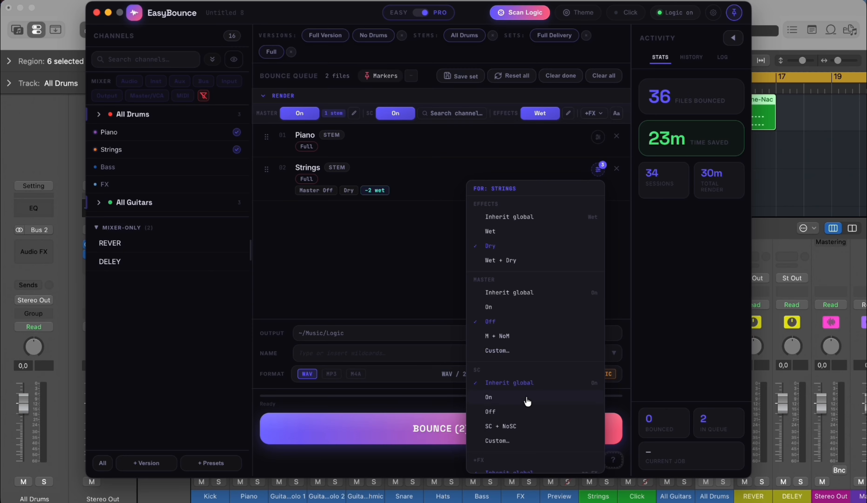
{"action": "scroll", "coordinate": [527, 396], "scroll_direction": "down", "scroll_amount": 2}
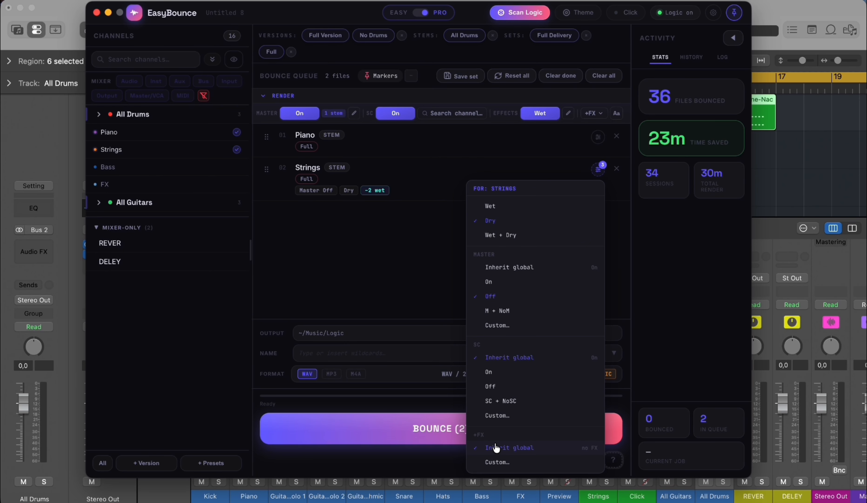
{"action": "left_click", "coordinate": [403, 314]}
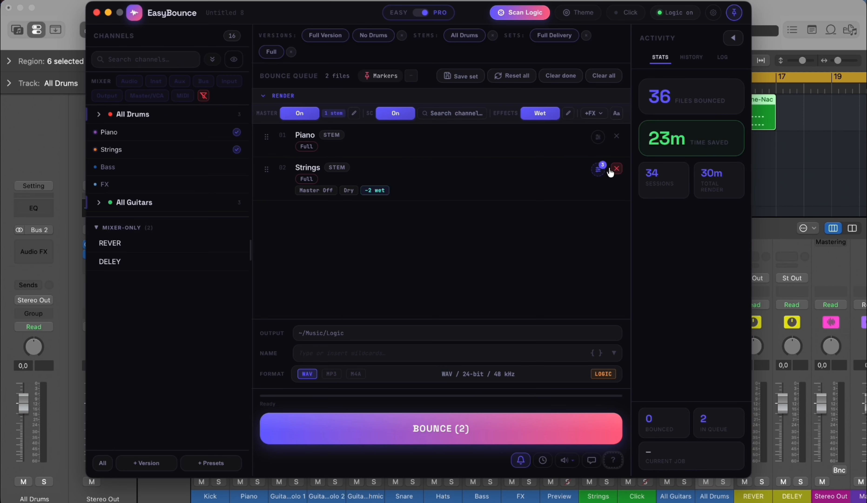
Return the Strings stem's Effects and Master overrides to Inherit global, and remove Strings from the bounce queue.
{"action": "left_click", "coordinate": [599, 169]}
{"action": "left_click", "coordinate": [513, 214]}
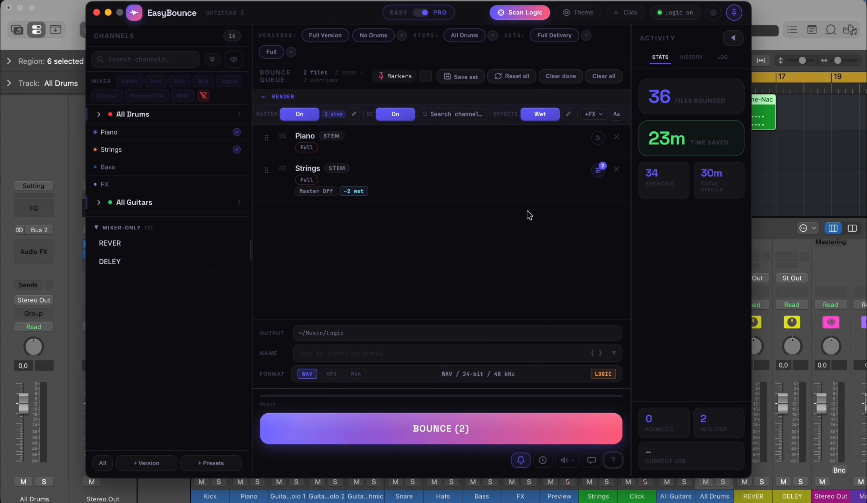
{"action": "left_click", "coordinate": [603, 172]}
{"action": "left_click", "coordinate": [519, 293]}
{"action": "left_click", "coordinate": [616, 169]}
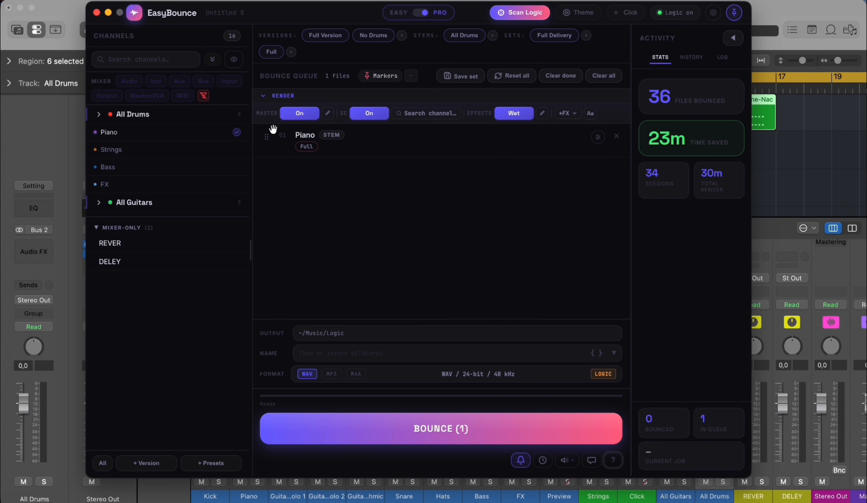
Collapse the global render settings and remove the Piano stem from the bounce queue.
{"action": "left_click", "coordinate": [264, 96]}
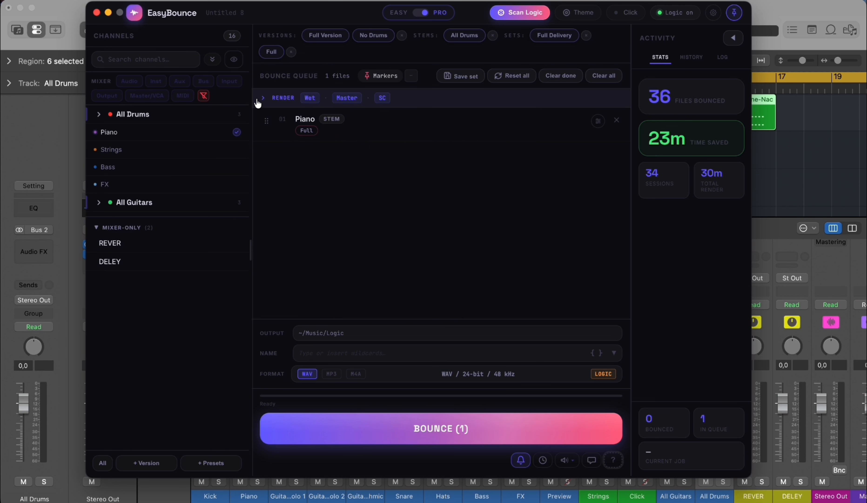
{"action": "left_click", "coordinate": [264, 96]}
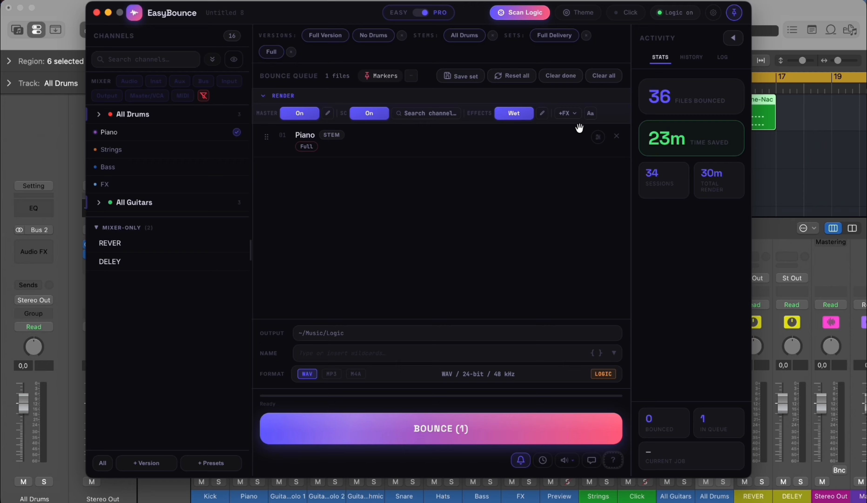
{"action": "left_click", "coordinate": [261, 98]}
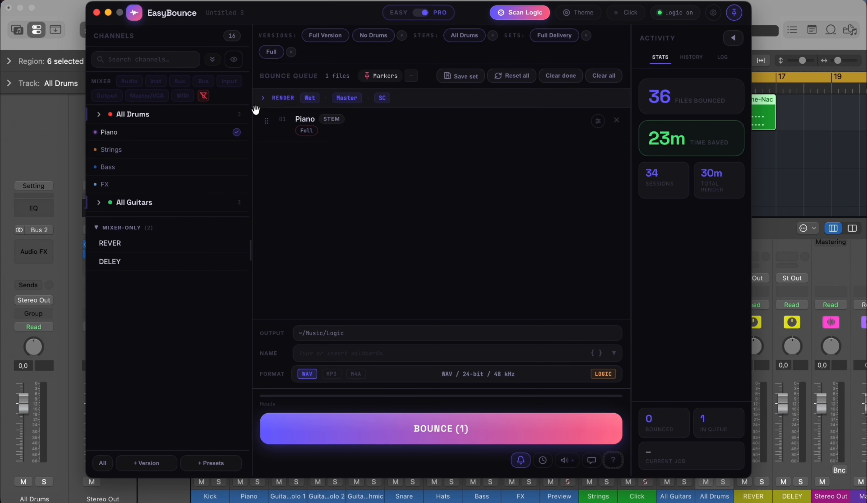
{"action": "left_click", "coordinate": [616, 120]}
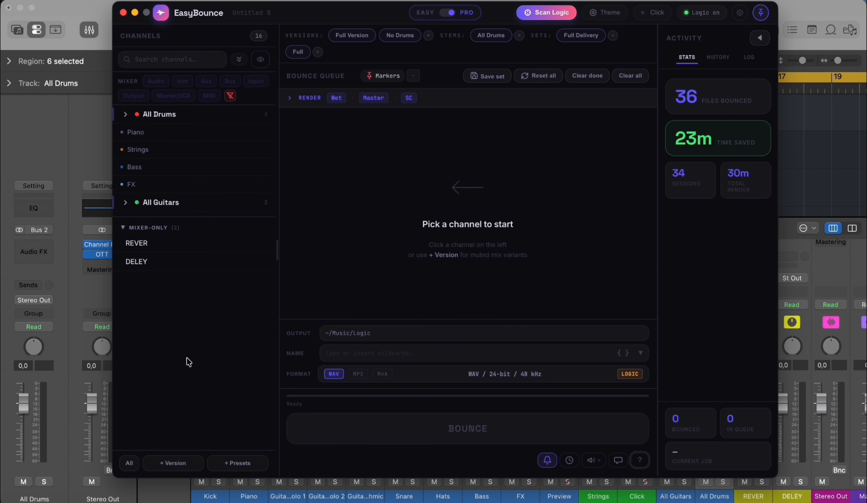